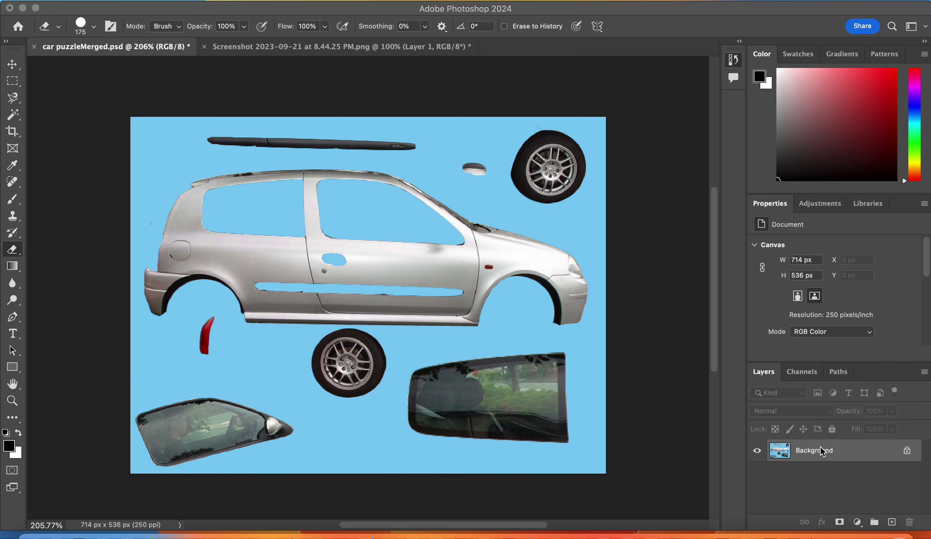
Duplicate Background, hide the original, and undo a trial move of Background copy
left_click(832, 454)
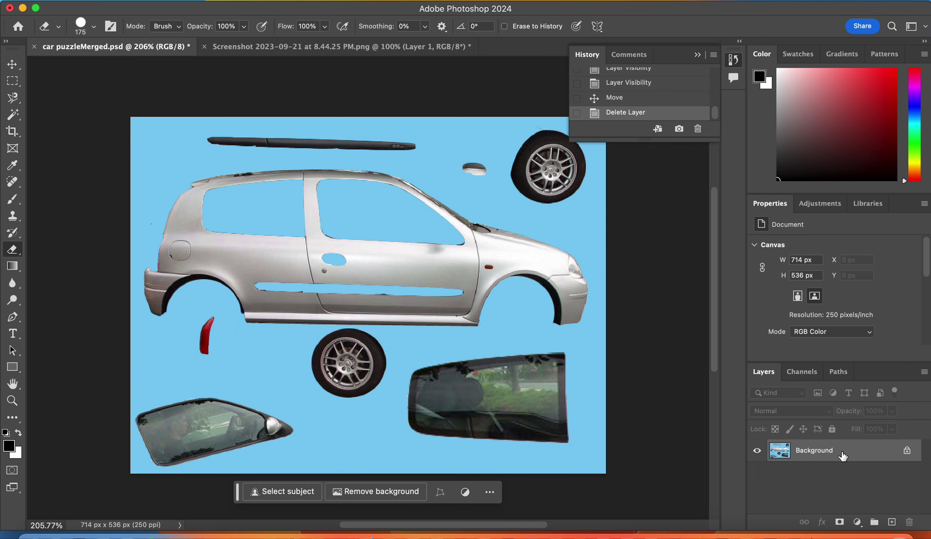
left_click_drag(841, 453, 892, 523)
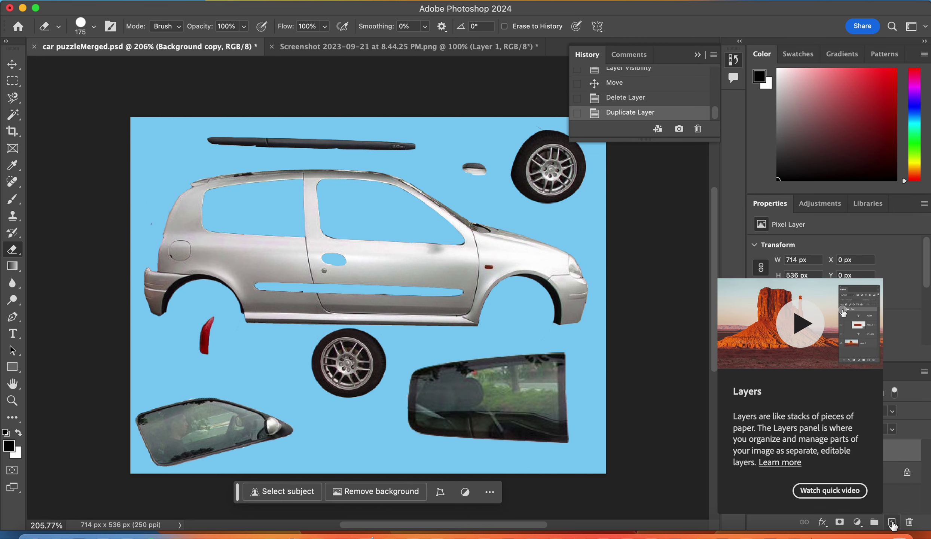
left_click(896, 489)
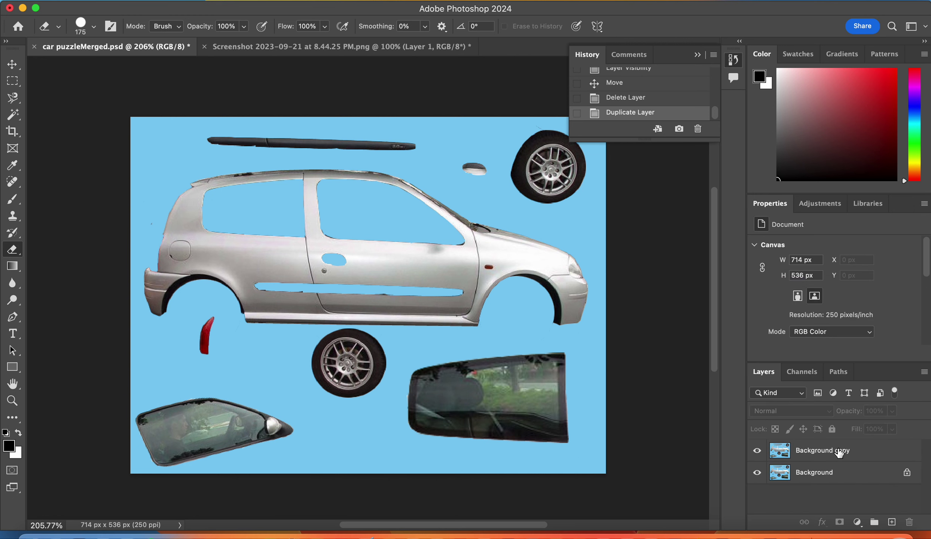
left_click(756, 474)
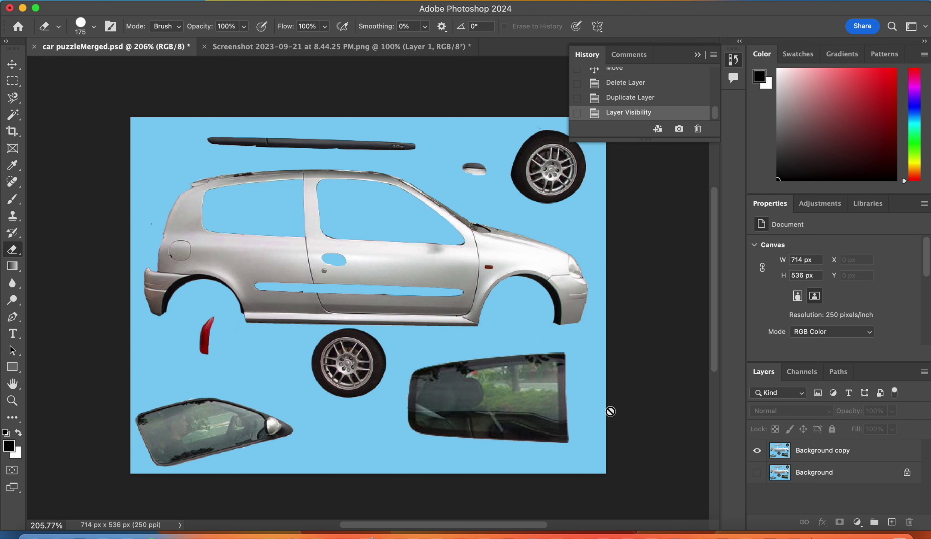
left_click(12, 65)
left_click_drag(234, 193, 231, 251)
key("super+z")
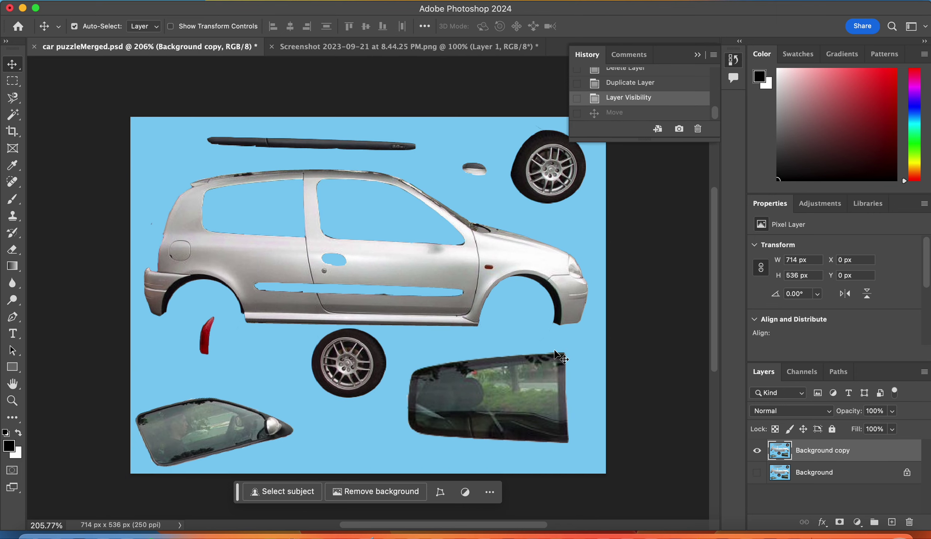
Delete and recreate Background copy, then make Background copy 2 and delete it
left_click_drag(822, 461, 911, 523)
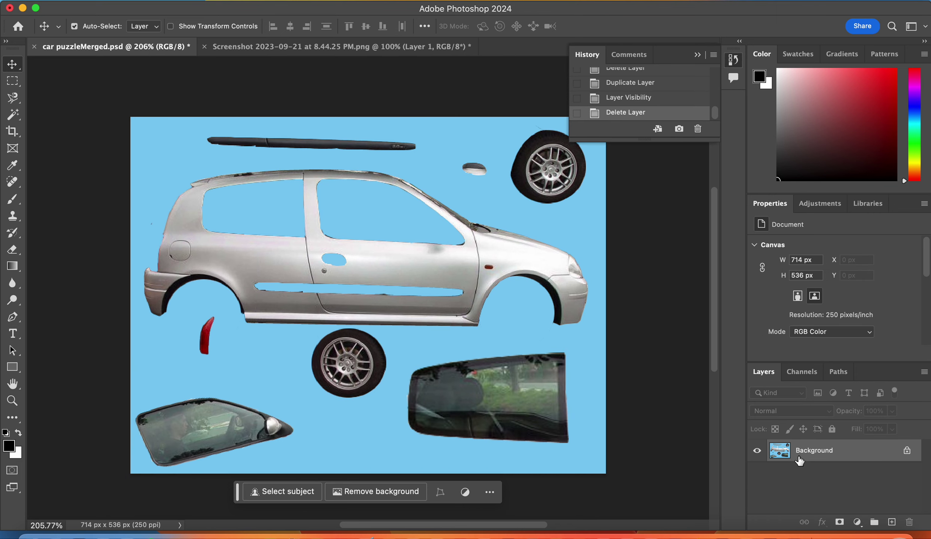
left_click_drag(800, 460, 892, 523)
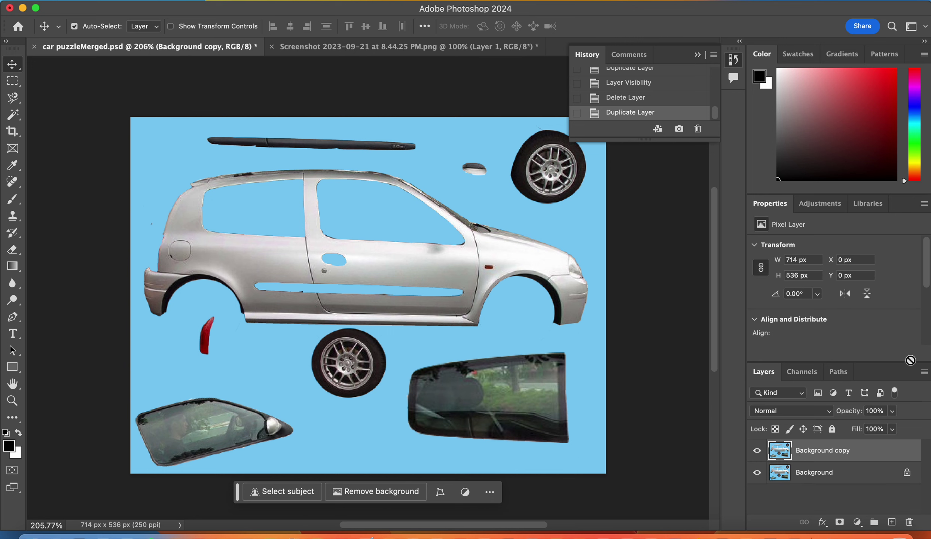
left_click(924, 373)
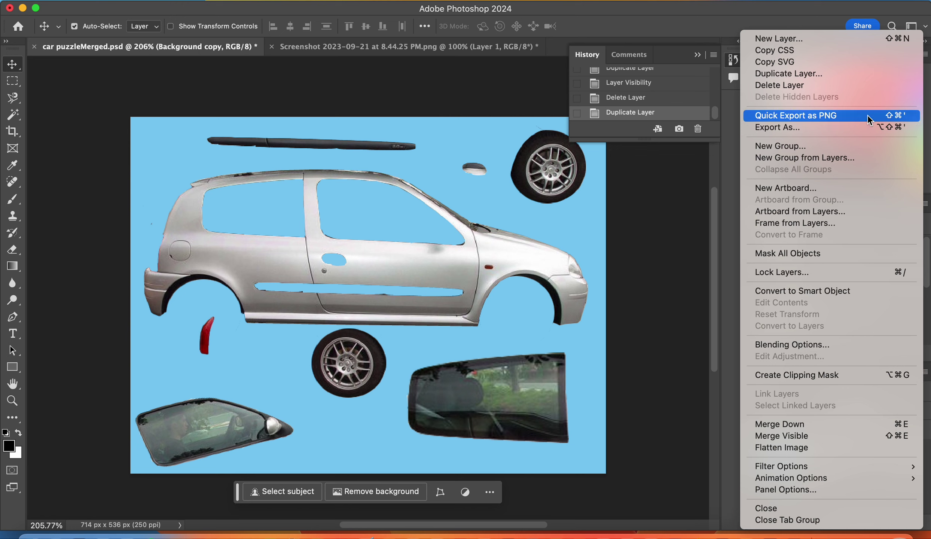
left_click(824, 74)
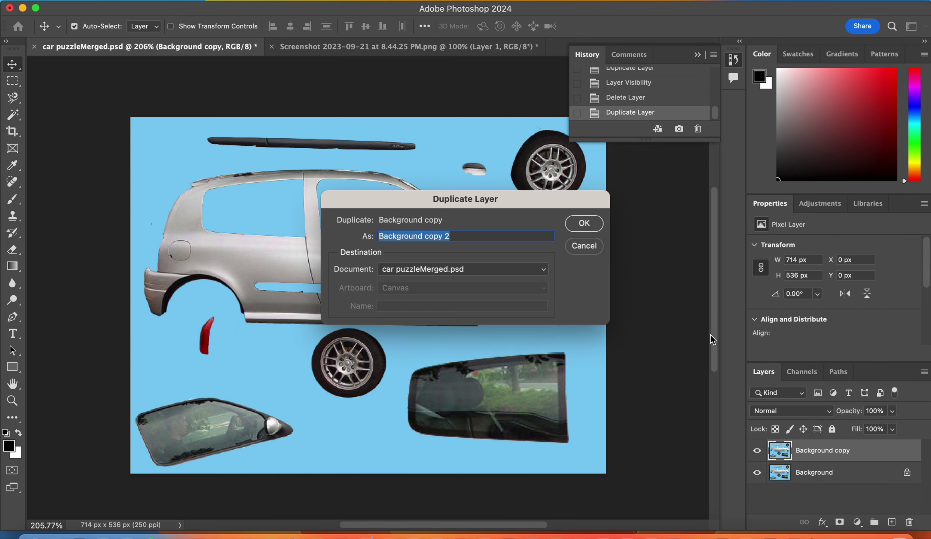
left_click(585, 223)
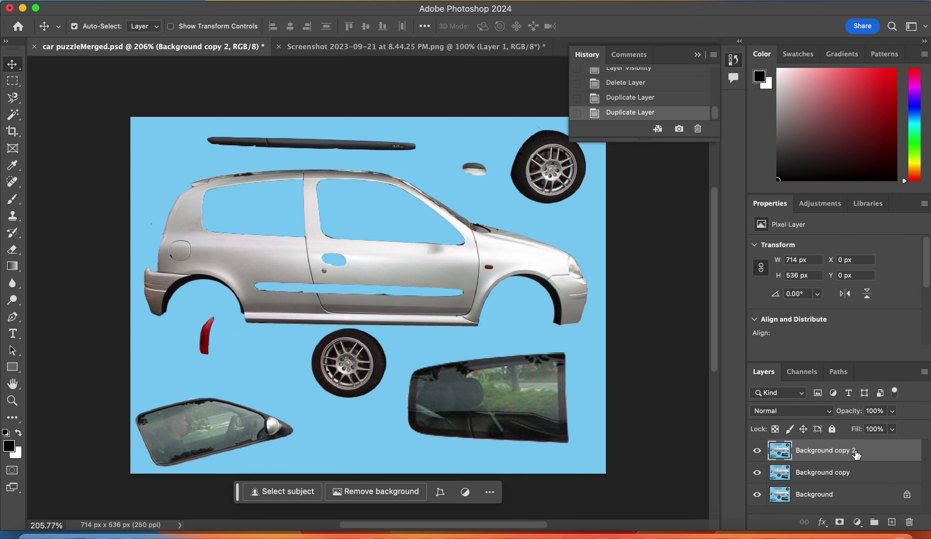
left_click_drag(856, 454, 910, 524)
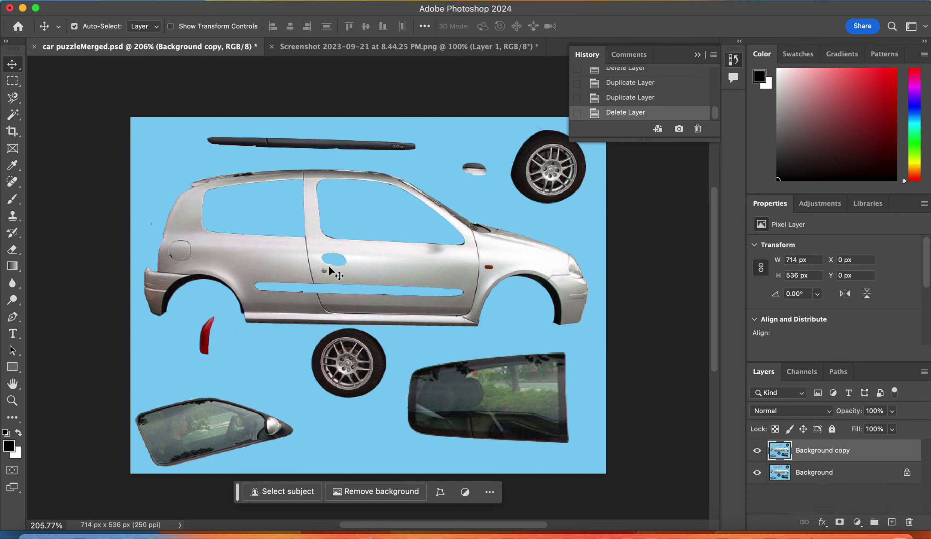
With the Rectangular Marquee, replace a rear-car box with a square over the car's door
left_click(12, 81)
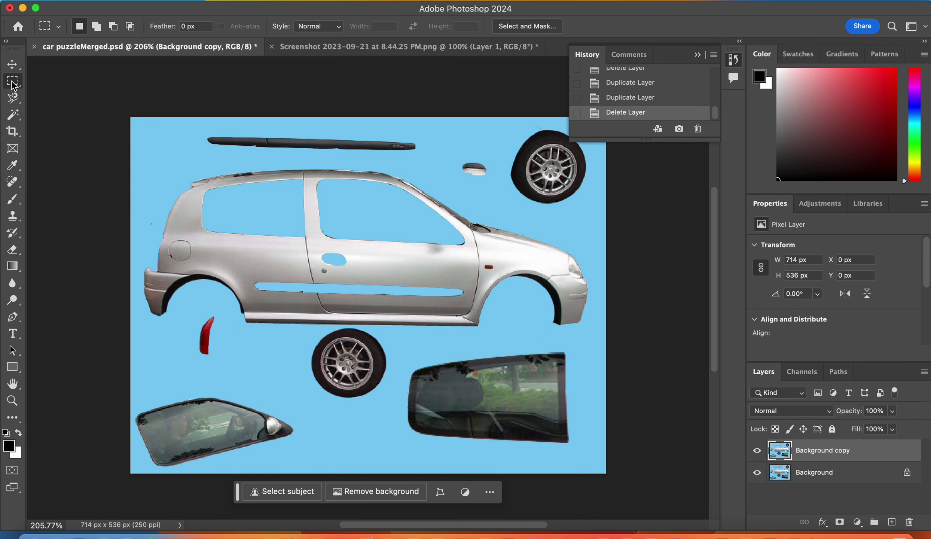
right_click(13, 83)
left_click(47, 82)
left_click_drag(167, 130, 480, 326)
key("super+d")
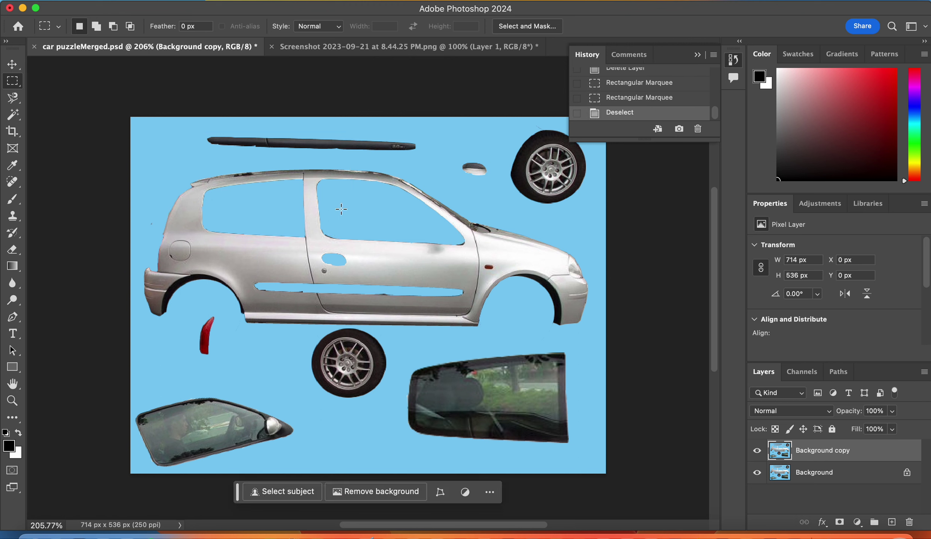
left_click_drag(337, 205, 448, 314)
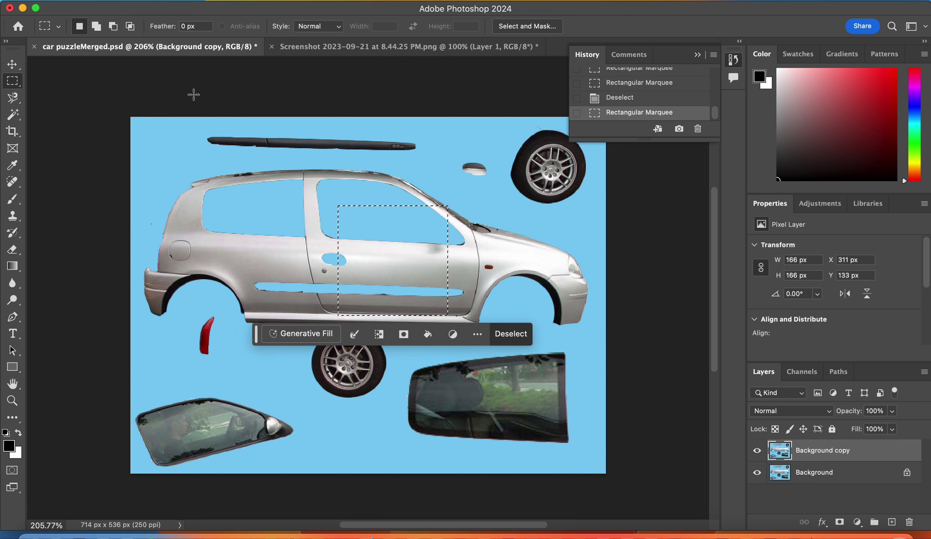
Add the roof and window-piece areas, then subtract the left door area and a narrow strip
left_click(97, 27)
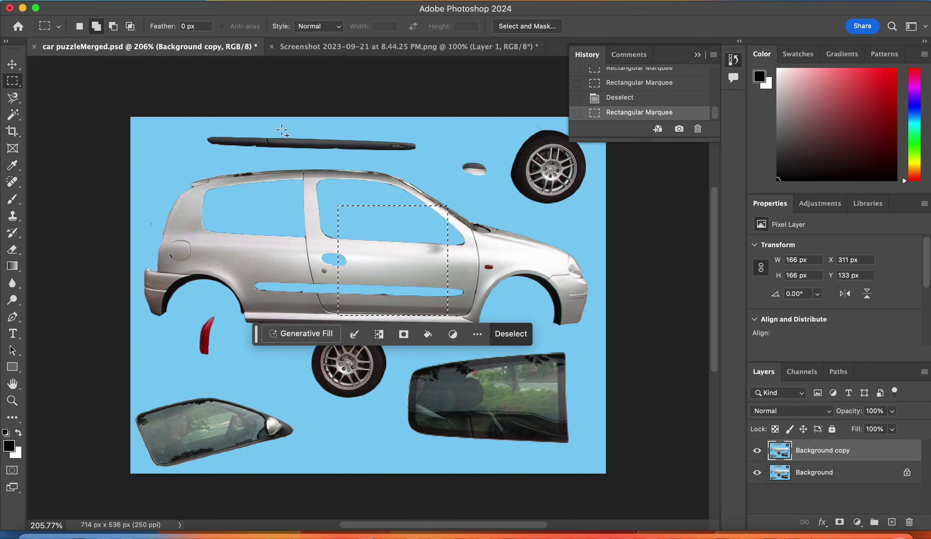
left_click_drag(283, 151, 381, 271)
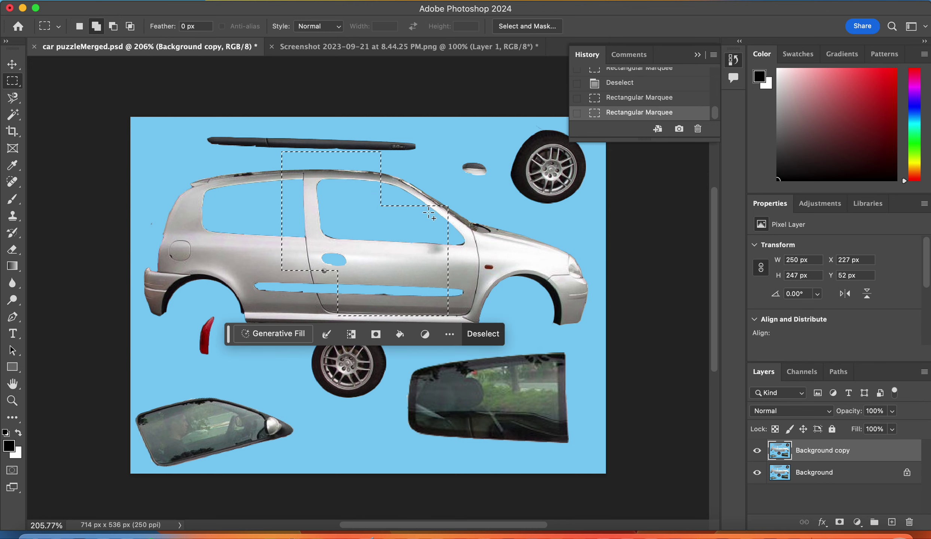
left_click_drag(448, 250, 534, 376)
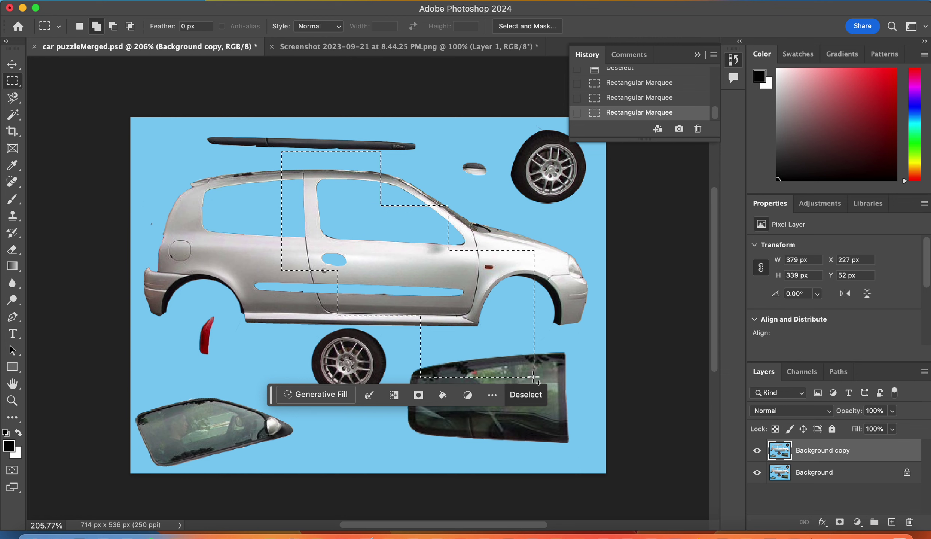
left_click(115, 27)
left_click_drag(269, 172, 336, 255)
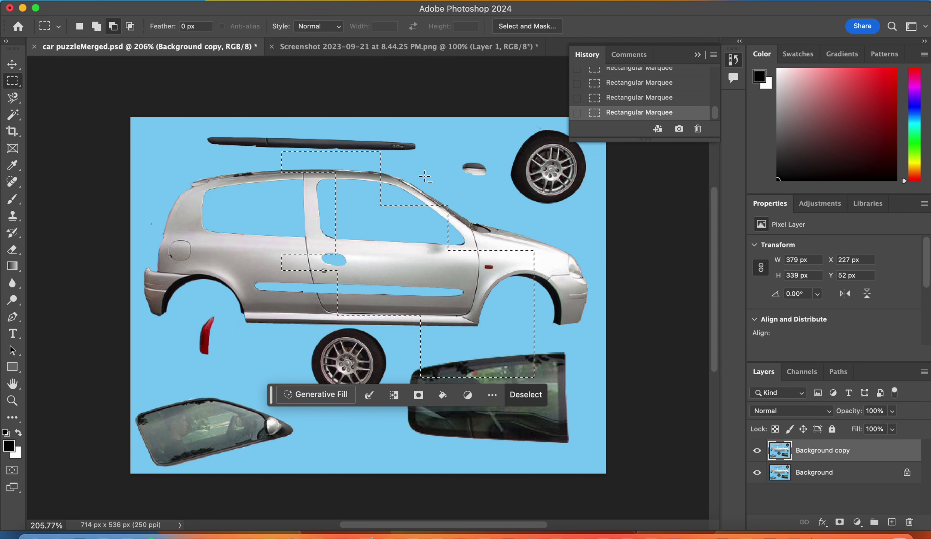
left_click_drag(424, 177, 473, 250)
right_click(12, 80)
left_click(38, 90)
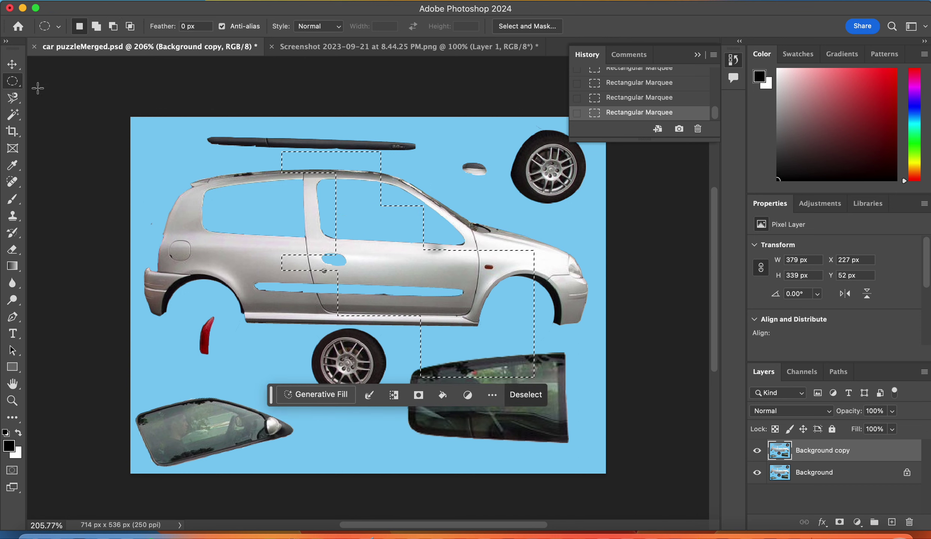
left_click_drag(183, 179, 278, 318)
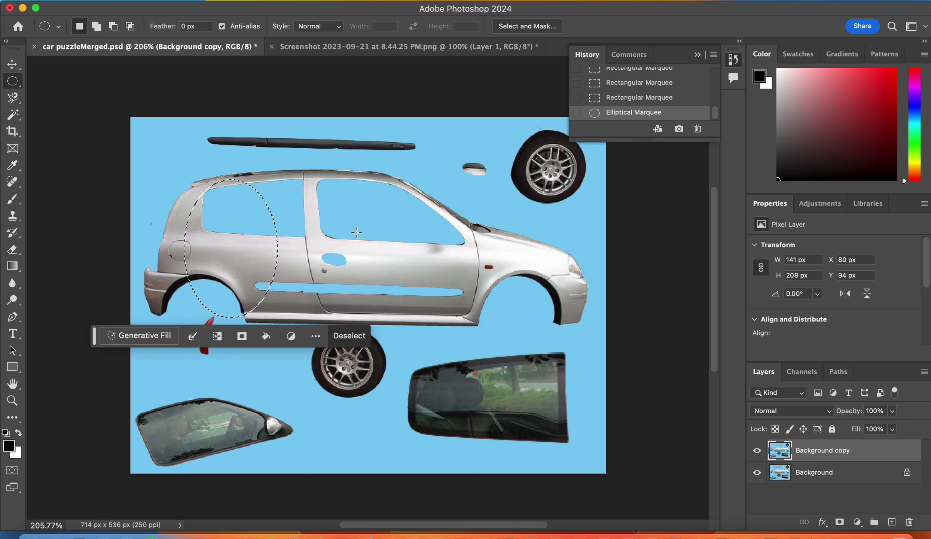
key("shift")
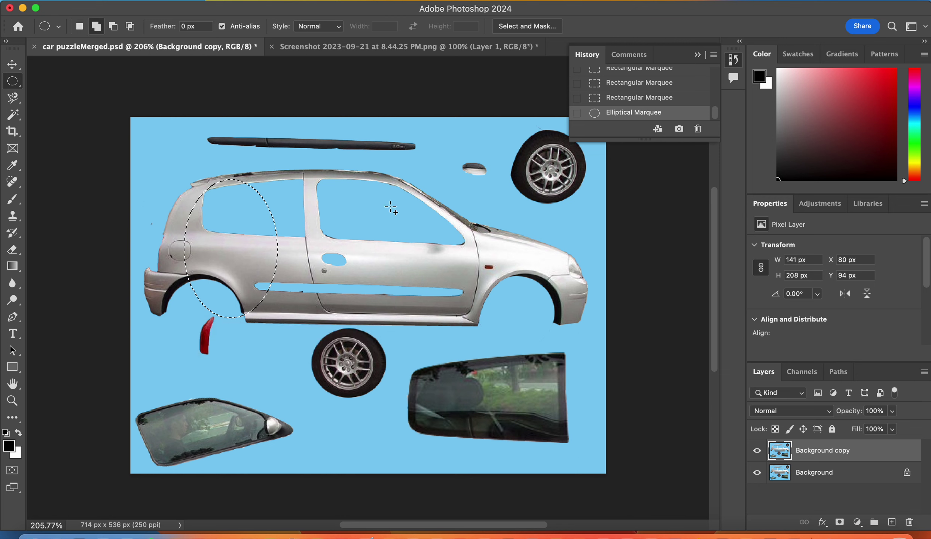
left_click_drag(391, 208, 485, 273)
key("super+d")
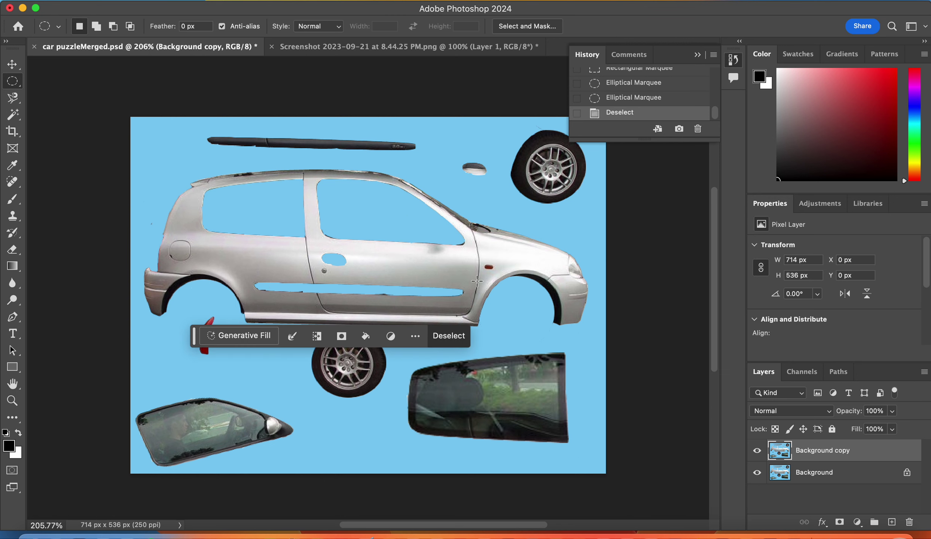
left_click_drag(391, 218, 498, 313)
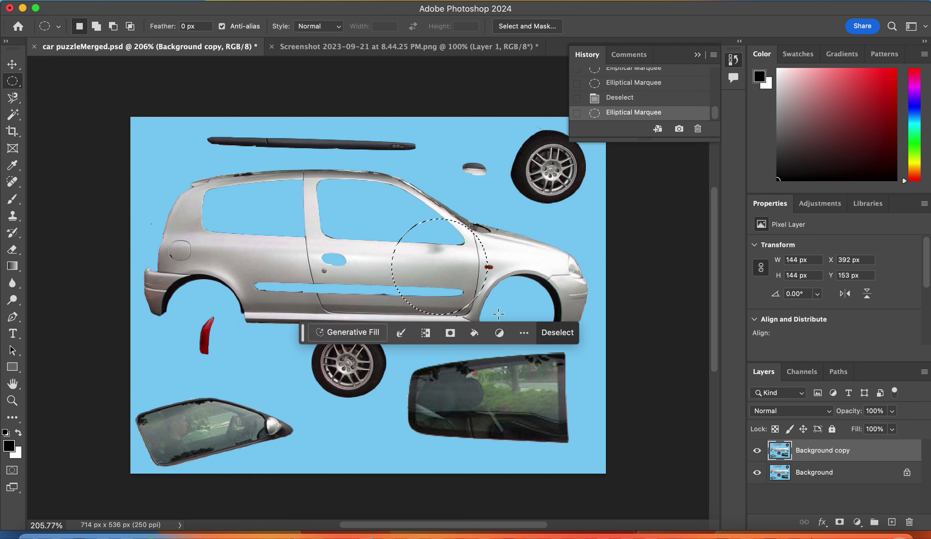
key("super+d")
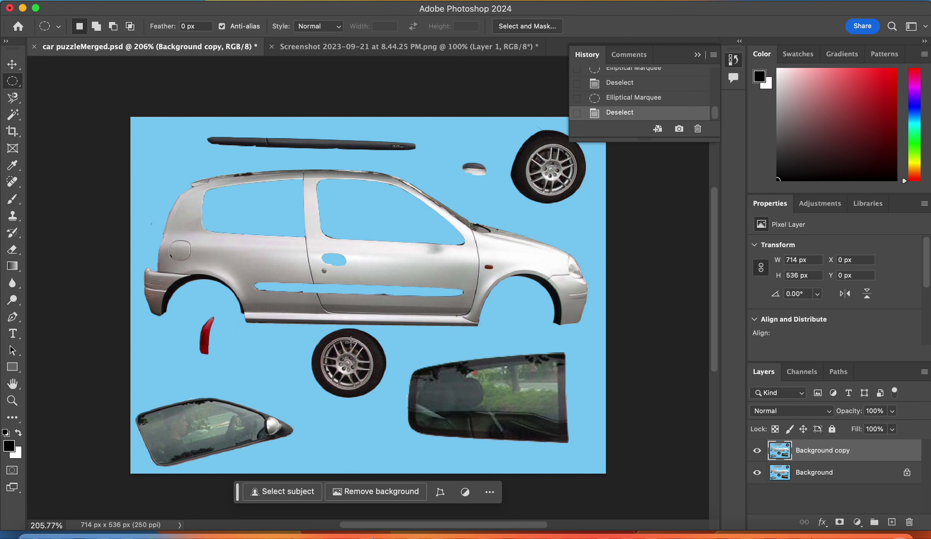
left_click_drag(306, 335, 352, 374)
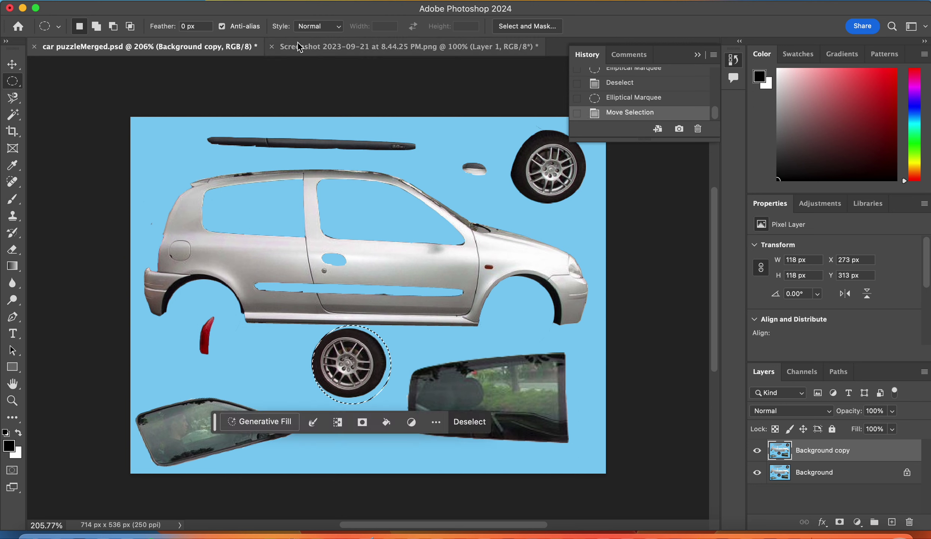
left_click(277, 1)
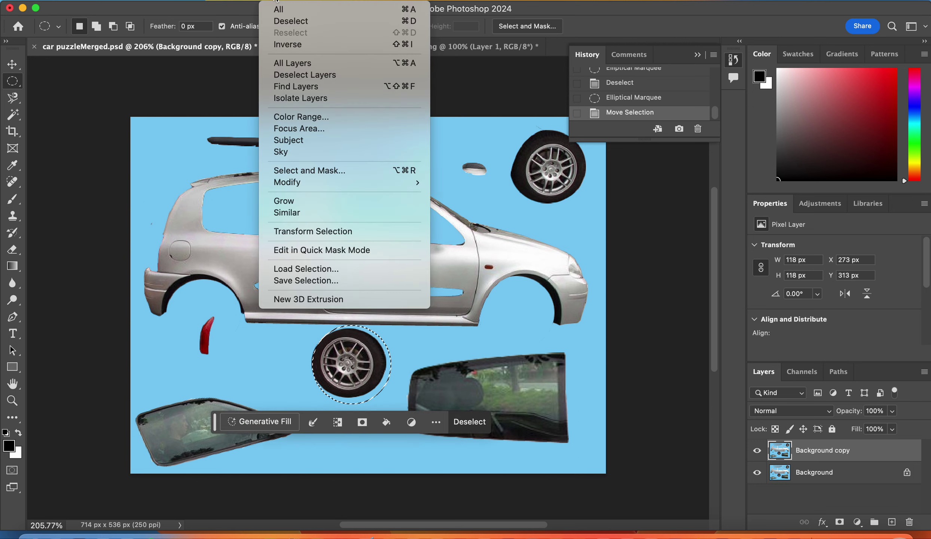
left_click(300, 232)
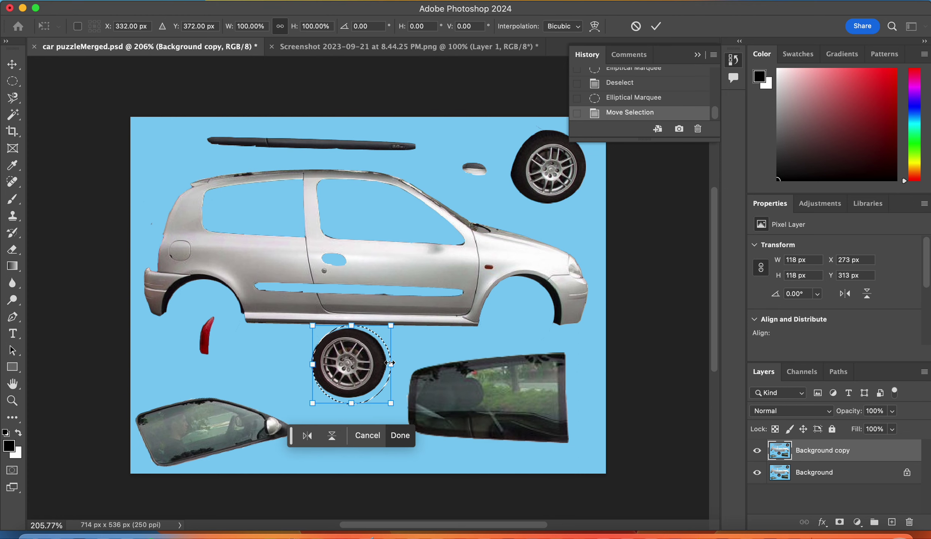
left_click_drag(390, 363, 385, 367)
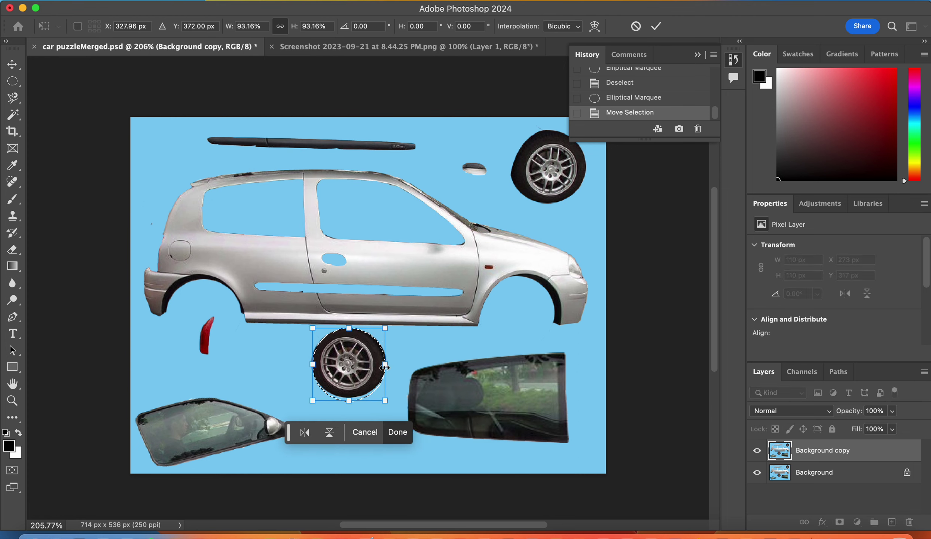
key("Return")
left_click(365, 364)
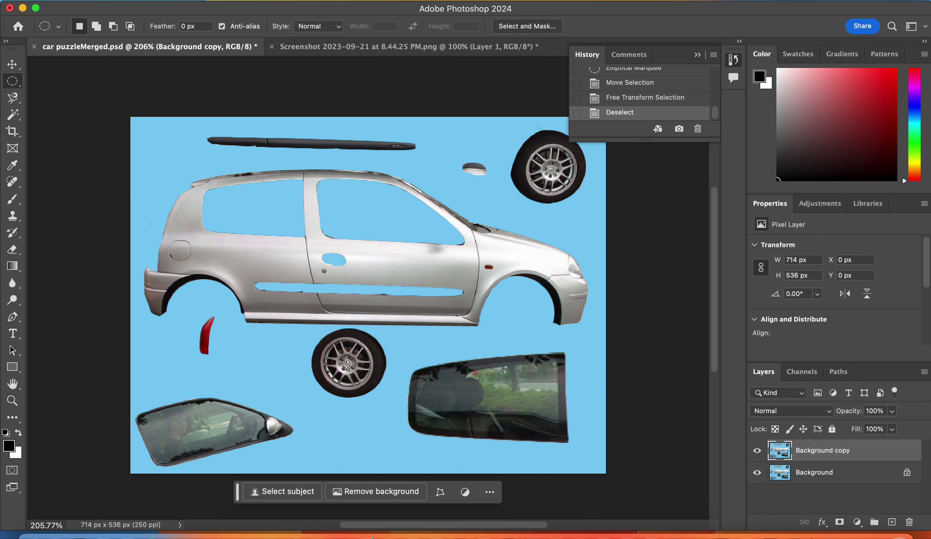
Circle the lower wheel with an elliptical marquee and move it left to X 121 px
mouse_move(346, 364)
left_mouse_down()
mouse_move(310, 323)
mouse_move(339, 348)
left_mouse_up()
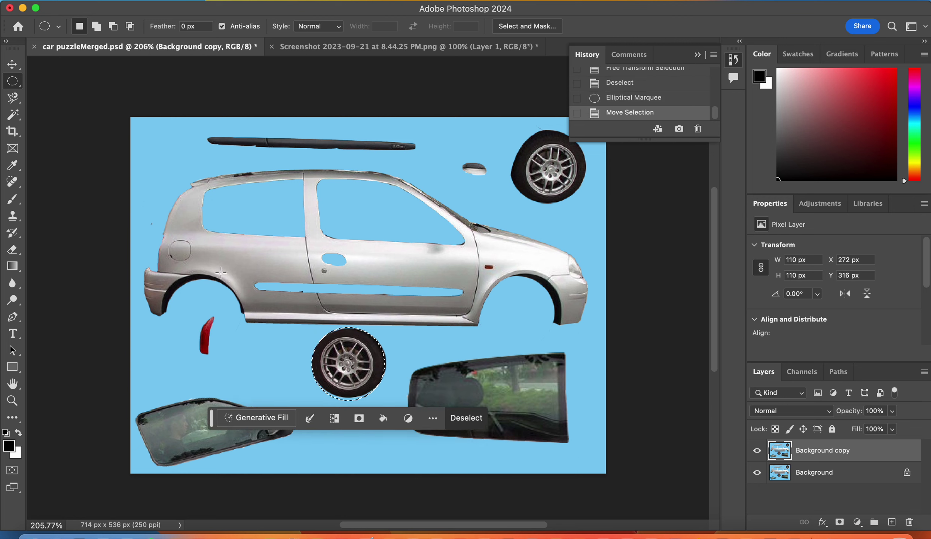
left_click(20, 72)
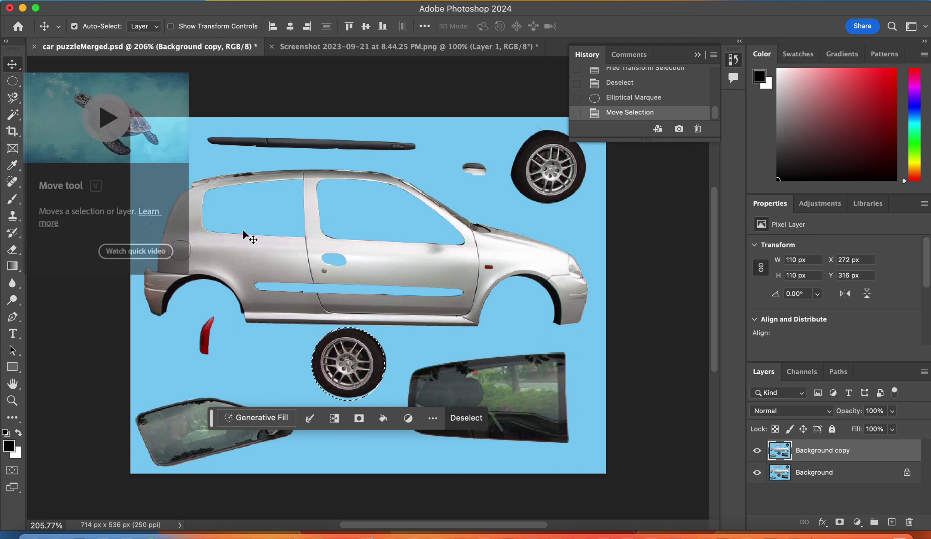
left_click_drag(353, 365, 252, 365)
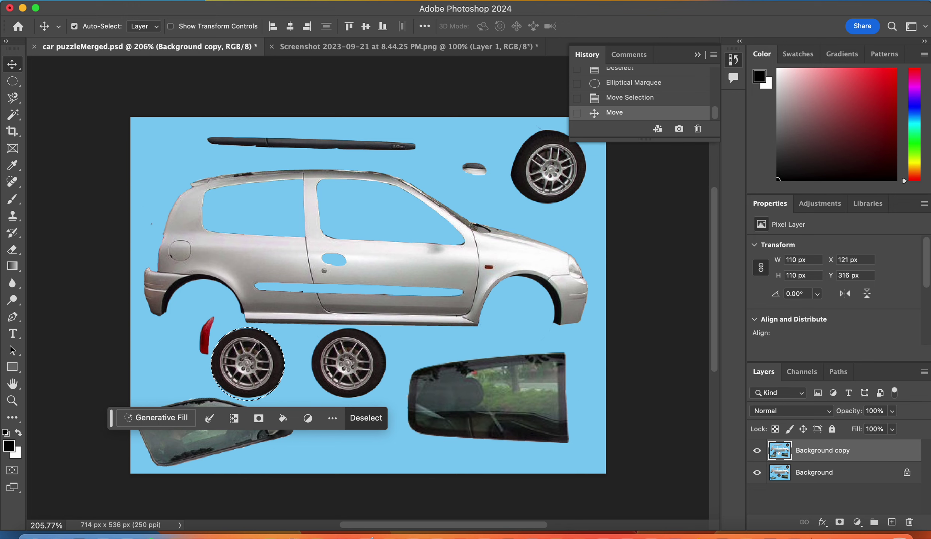
Undo an accidental shift of the parts layer and restore the wheel selection
key("super+d")
mouse_move(250, 346)
left_mouse_down()
mouse_move(266, 345)
mouse_move(243, 330)
left_mouse_up()
key("super+z")
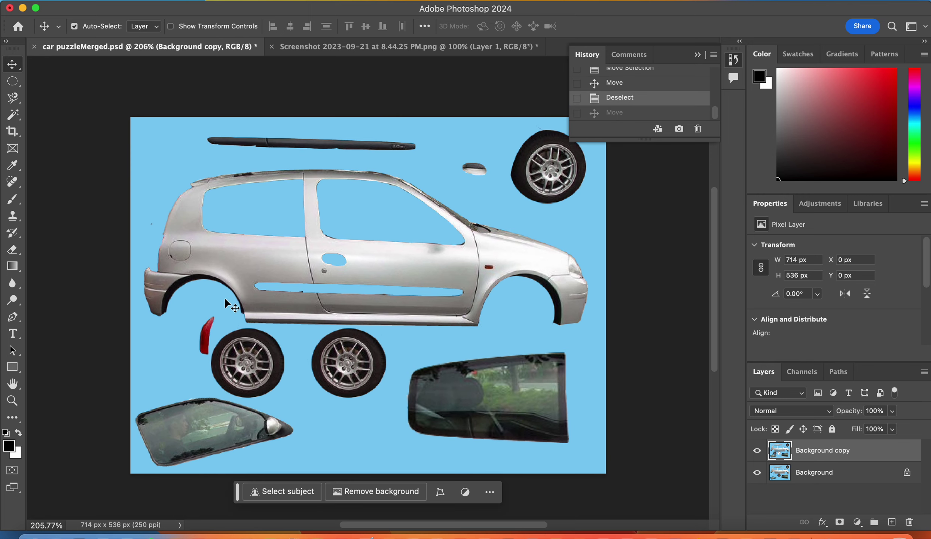
key("super+z")
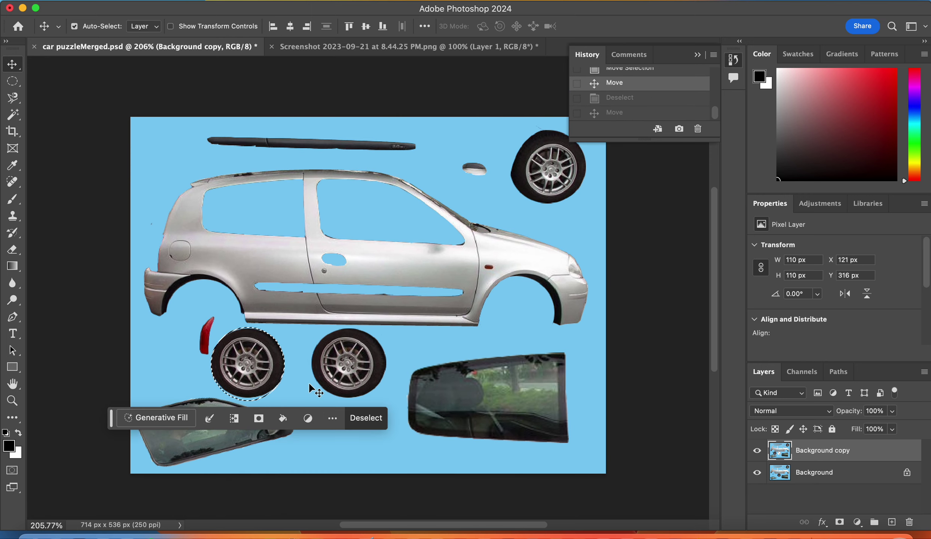
Copy the selected wheel and undo its move back to the original wheel selection
left_click(147, 2)
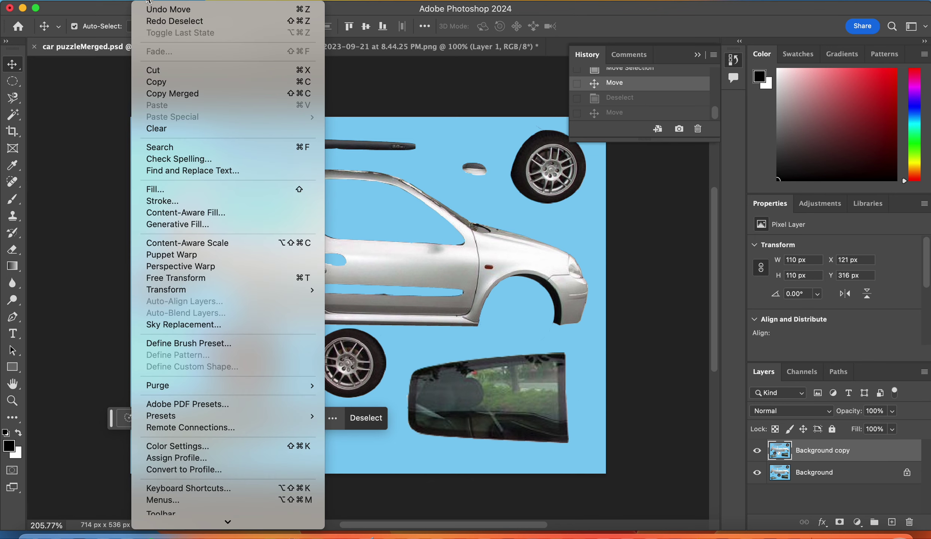
left_click(160, 82)
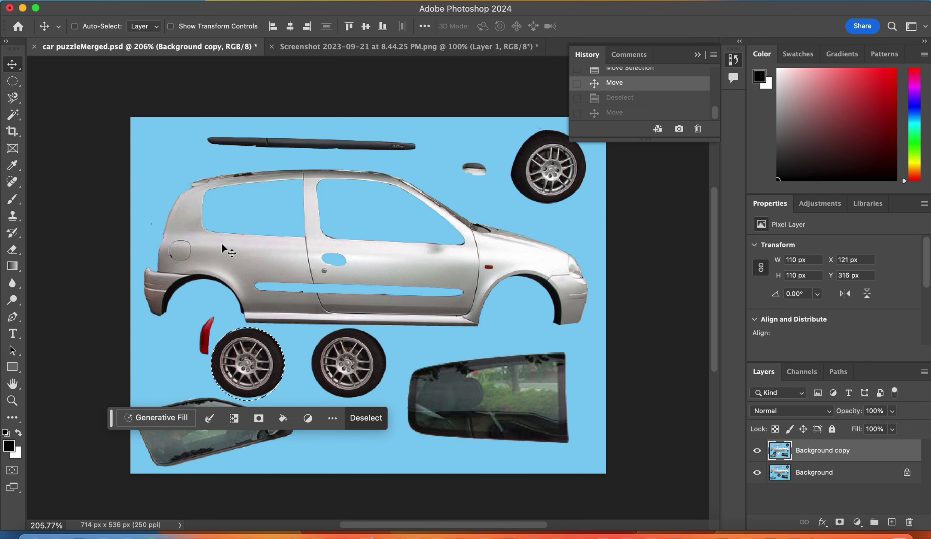
key("BackSpace")
key("super+z")
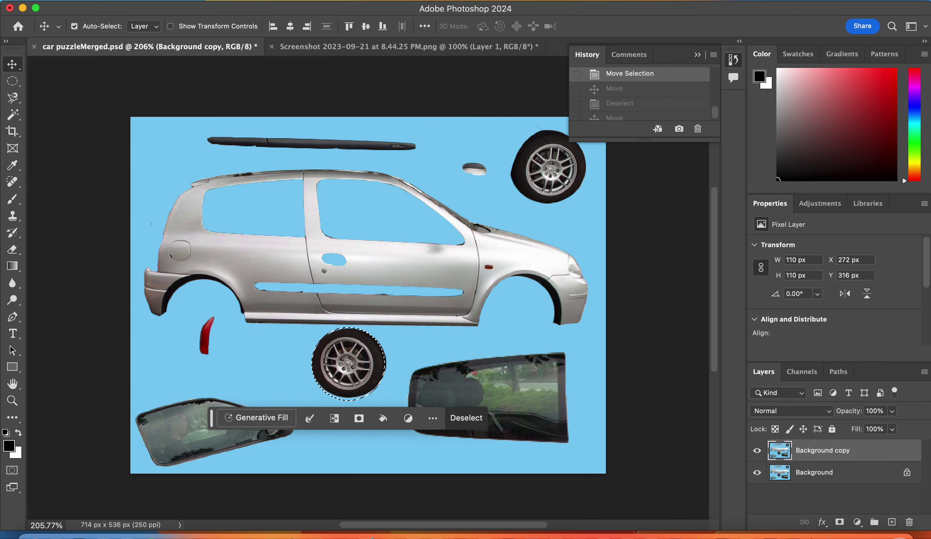
Copy the lower wheel again and paste it as new layer Layer 1
left_click(147, 2)
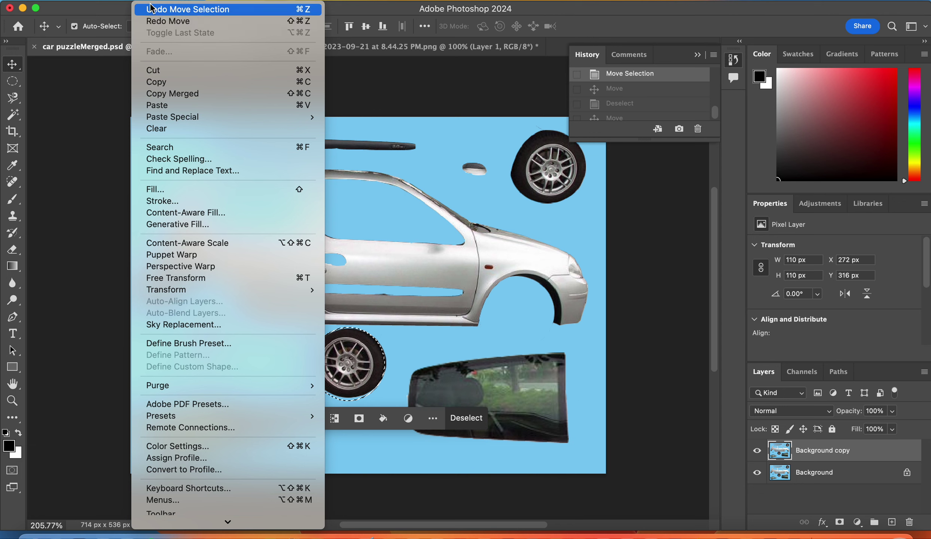
left_click(161, 85)
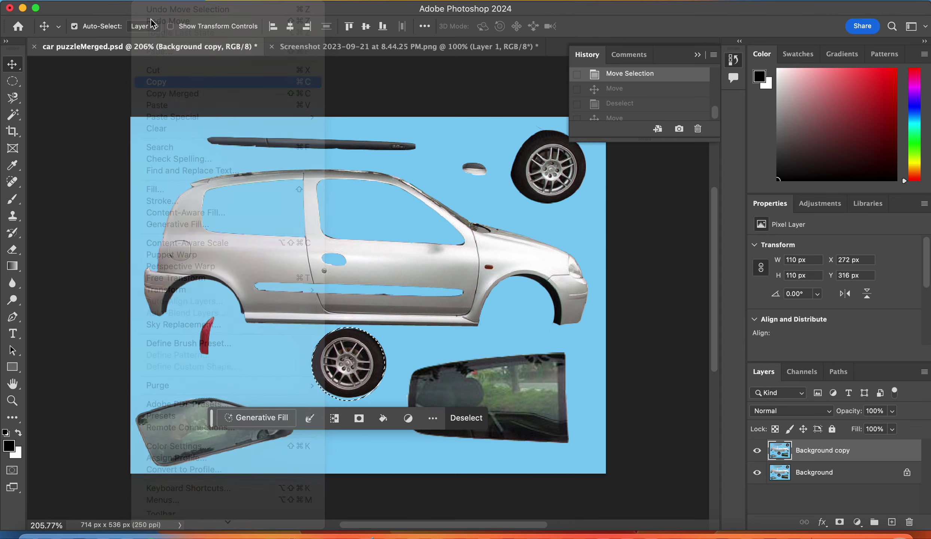
left_click(149, 2)
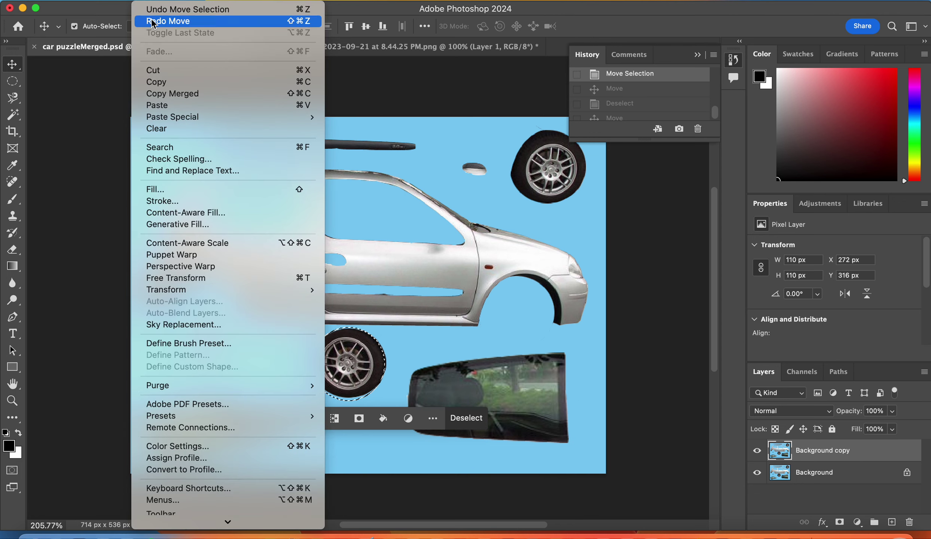
left_click(157, 105)
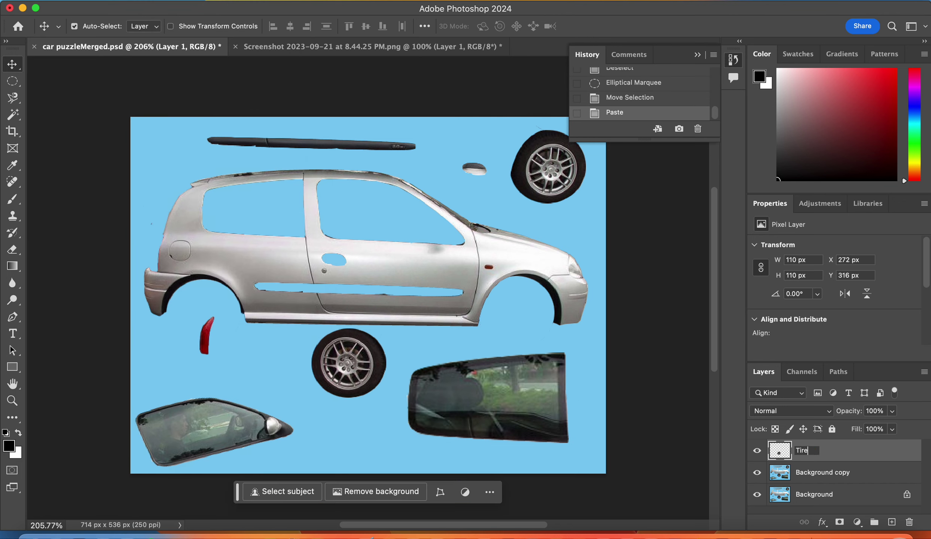
Rename Layer 1 to 'Tire', move it down and left, and select Background copy
type("Tire")
key("Return")
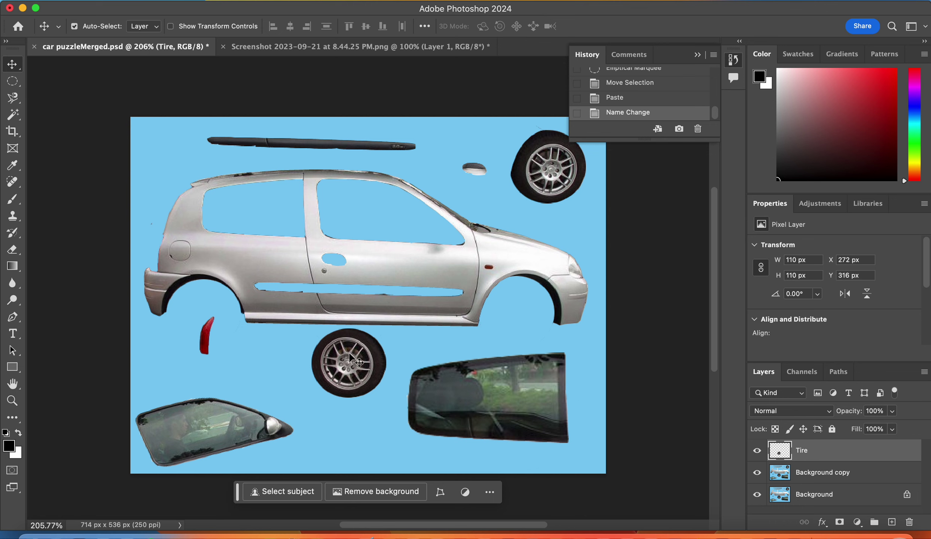
left_click_drag(349, 355, 279, 383)
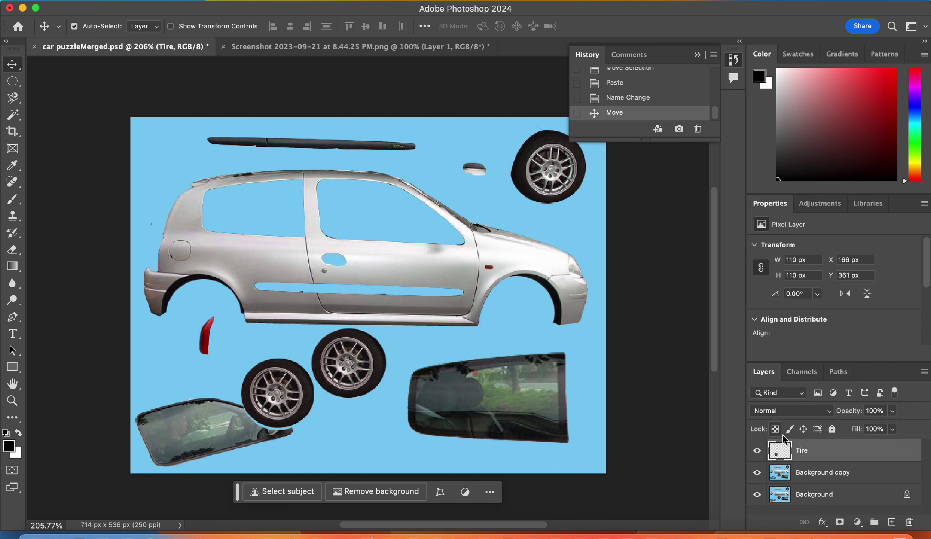
left_click(812, 476)
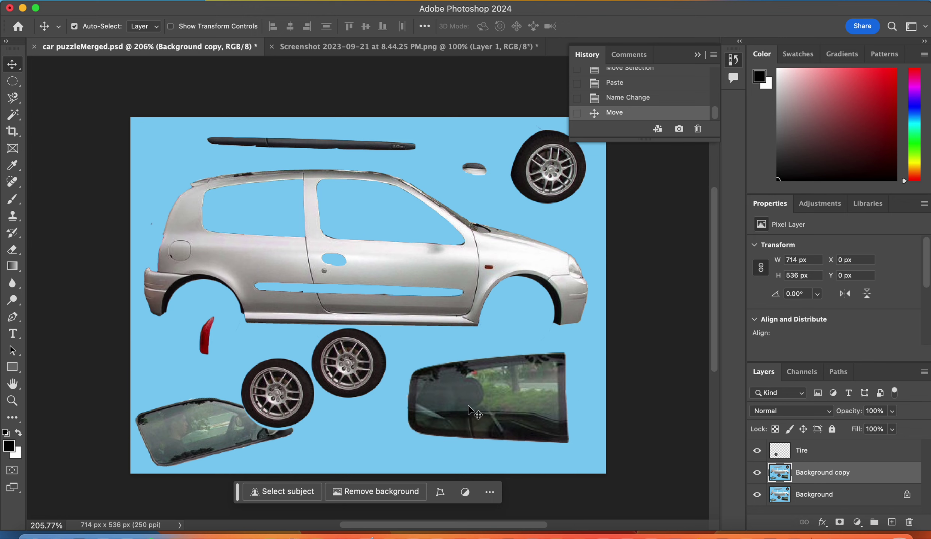
Toggle the Tire layer's visibility to compare, then delete the Tire layer
left_click(759, 451)
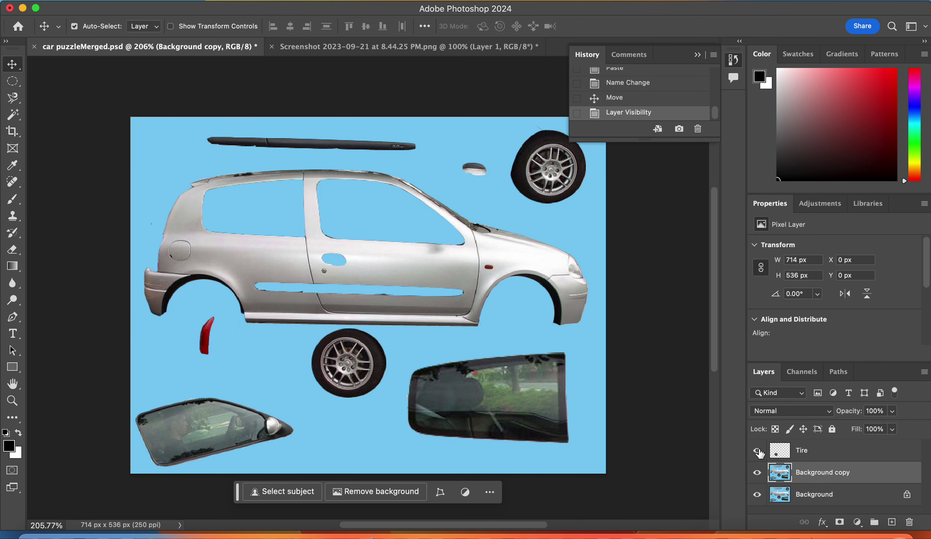
left_click(757, 451)
left_click(757, 451)
left_click(758, 451)
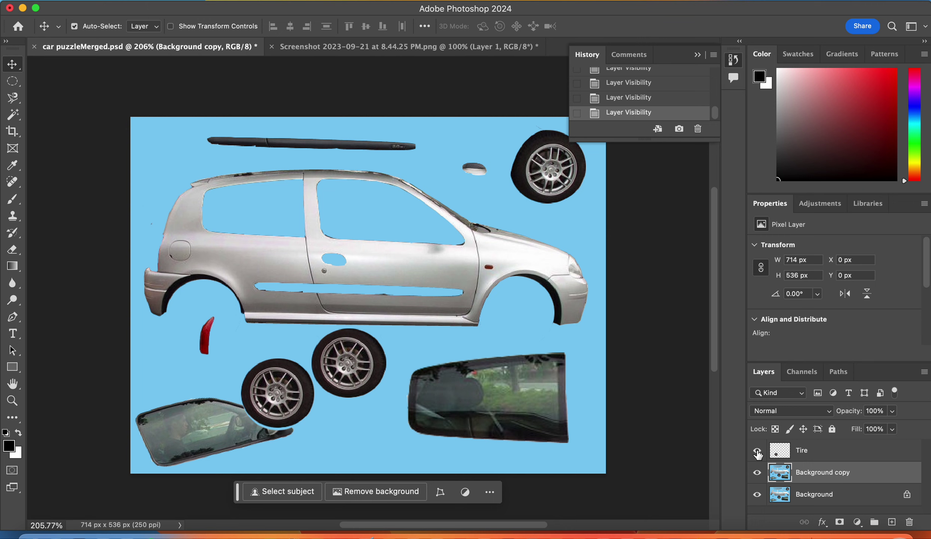
left_click(757, 451)
left_click(758, 451)
left_click(833, 456)
left_click_drag(834, 455, 910, 522)
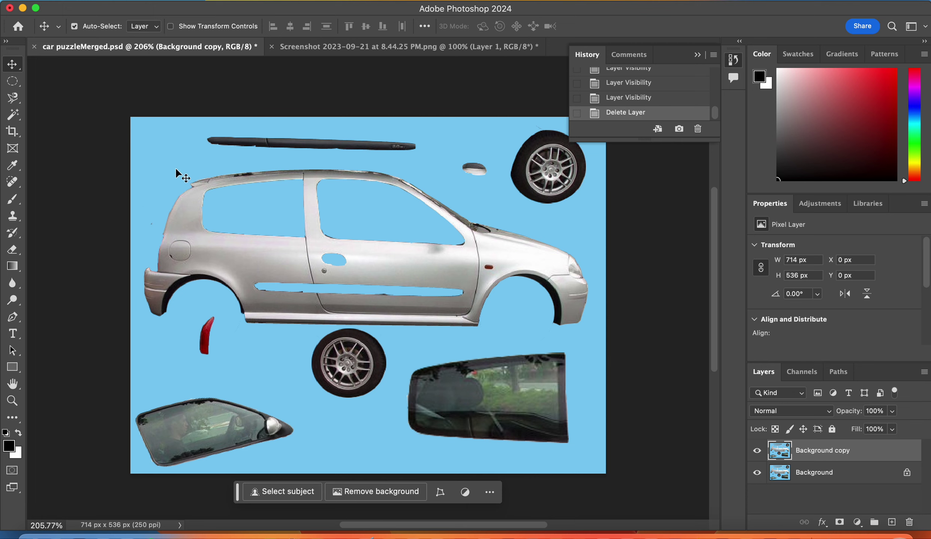
Object-select the upper-right tire, drag it into the front wheel arch, nudge left and up, deselect
left_click(13, 115)
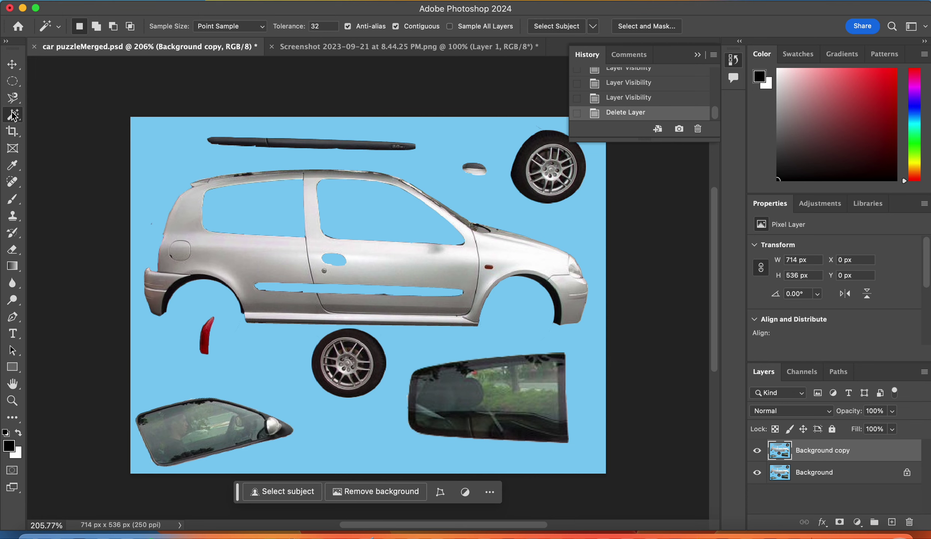
left_click(48, 113)
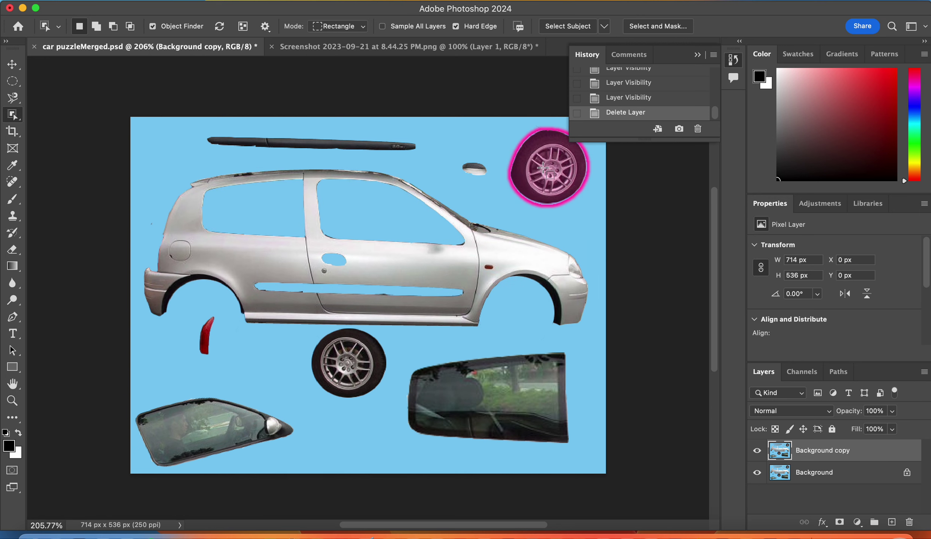
left_click(542, 166)
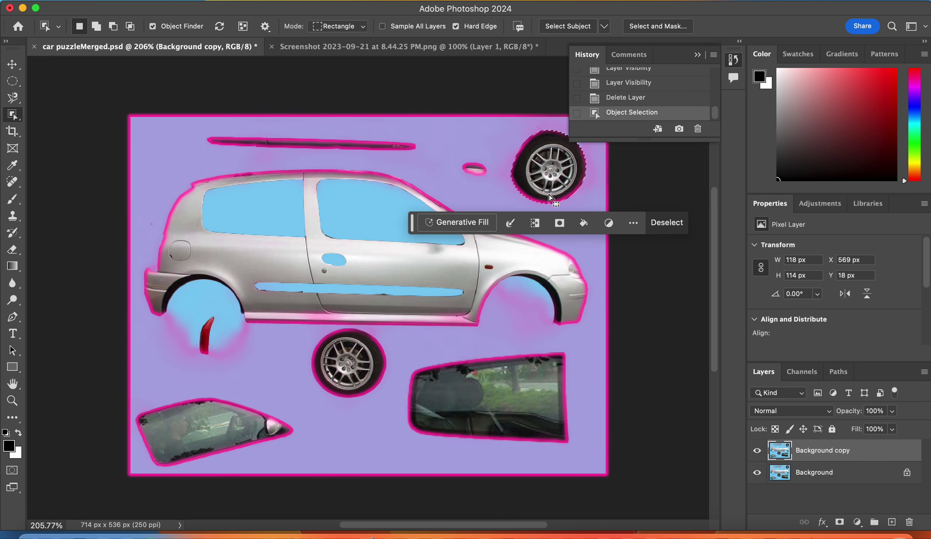
left_click(12, 64)
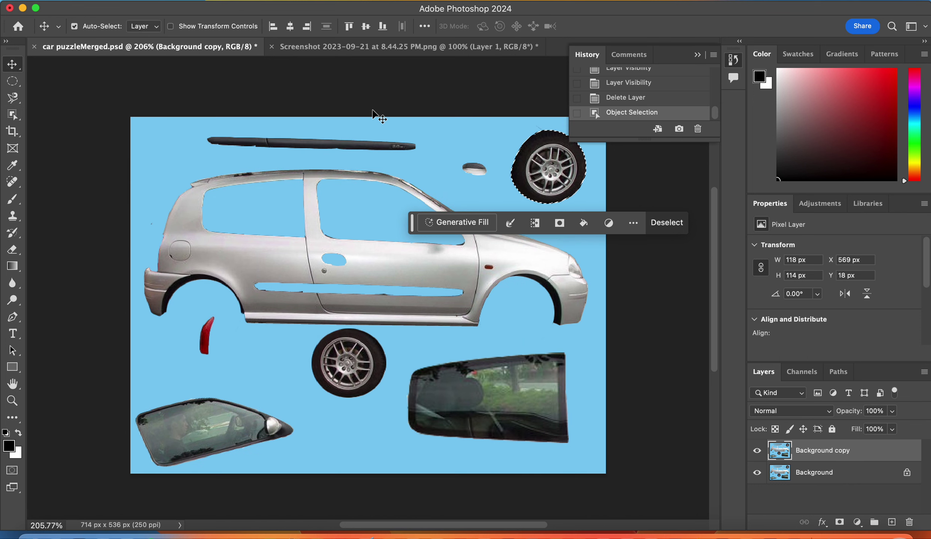
left_click_drag(552, 172, 520, 318)
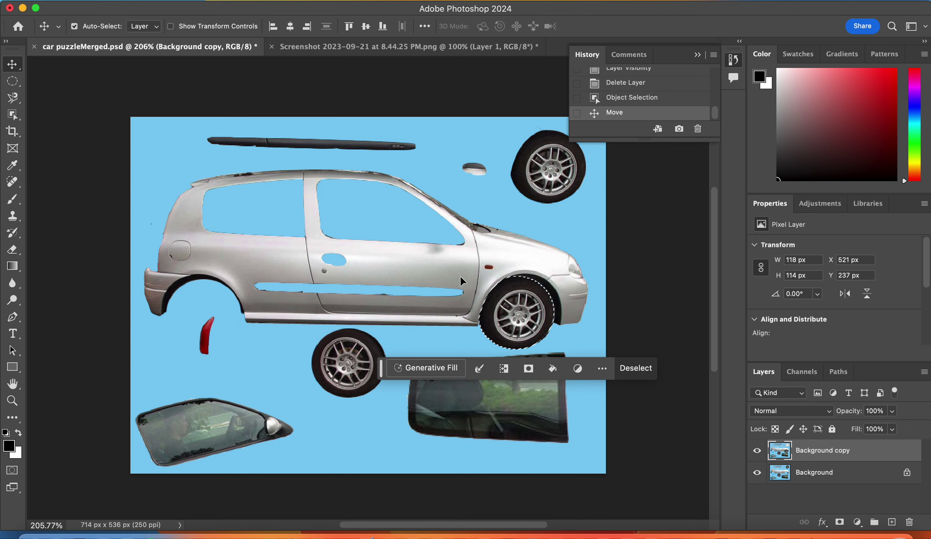
key("Left")
key("Up")
key("super+d")
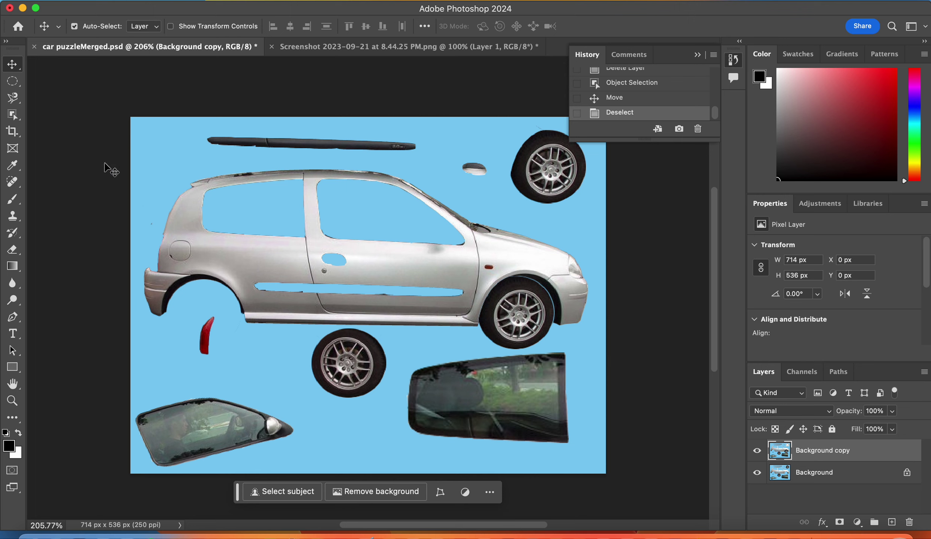
Object-select the loose red tail light and copy it
left_click(12, 115)
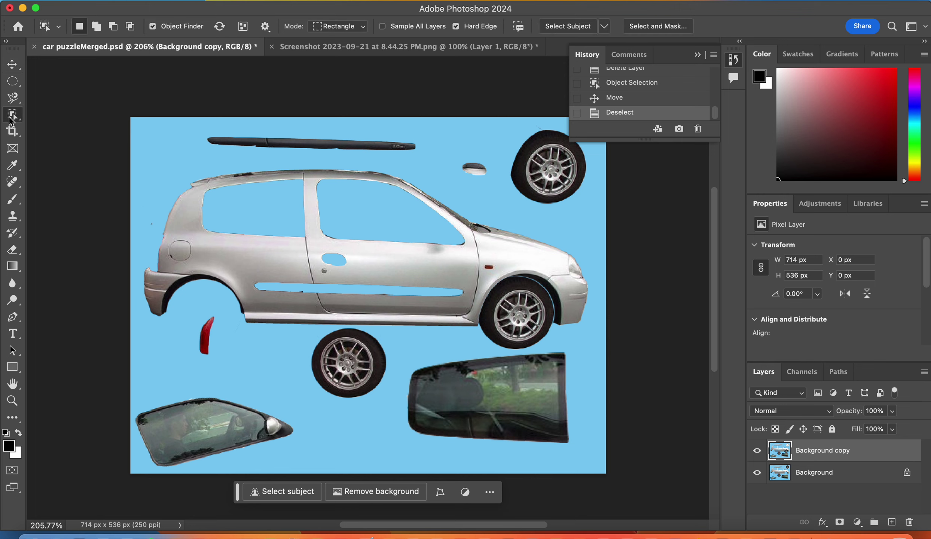
left_click(203, 334)
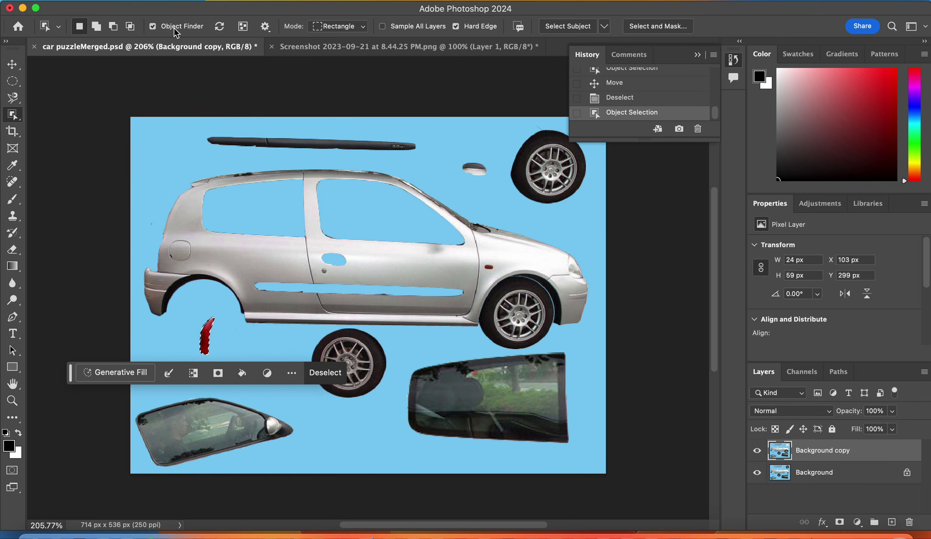
left_click(193, 1)
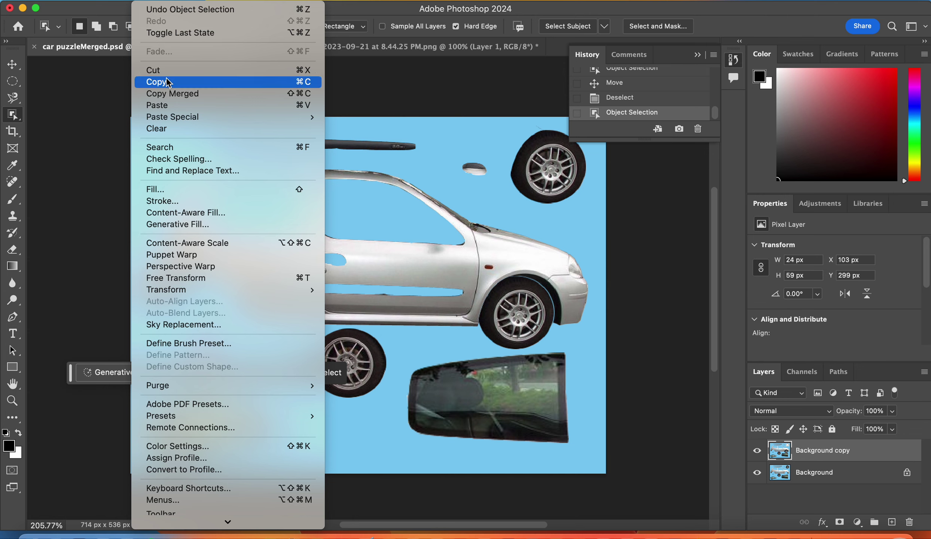
left_click(210, 81)
Paste the tail light as a layer named 'light' and move it onto the car's rear
left_click(149, 1)
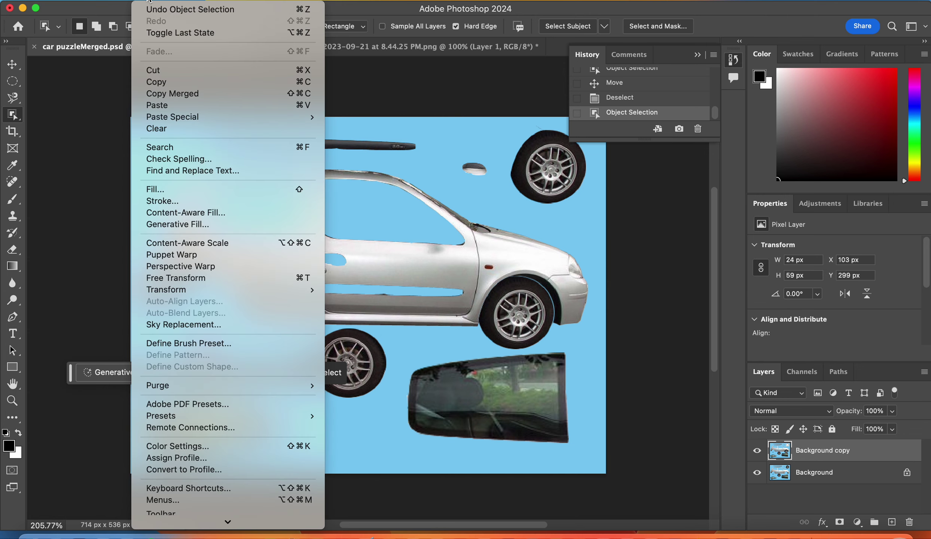
left_click(162, 105)
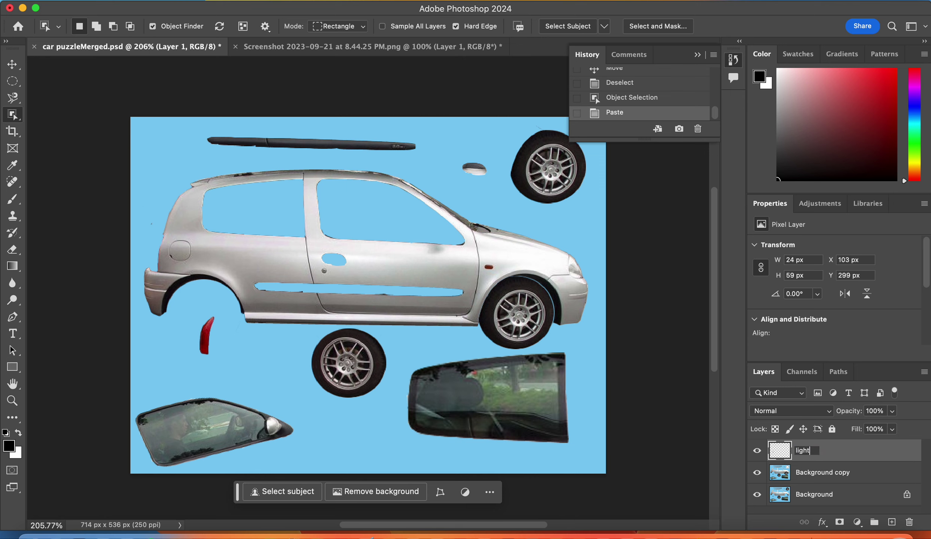
key("Return")
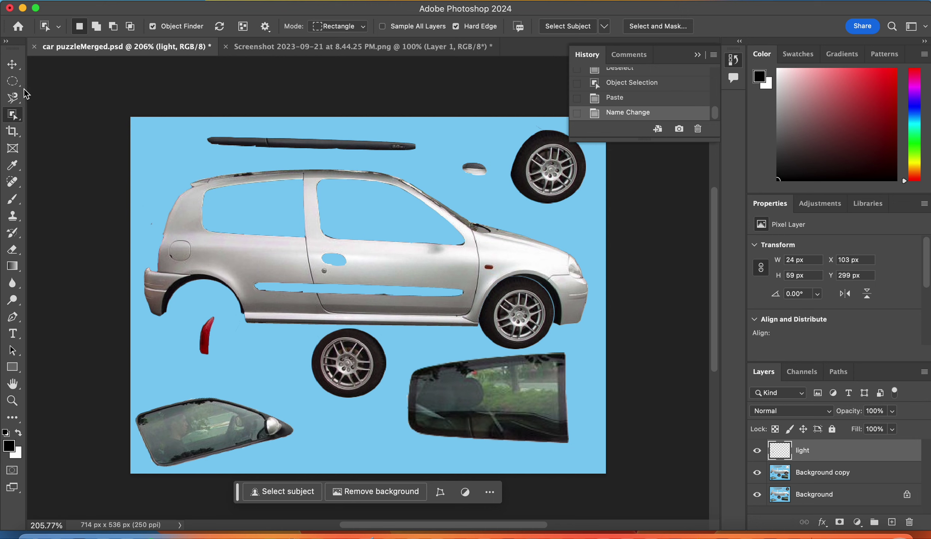
left_click(14, 70)
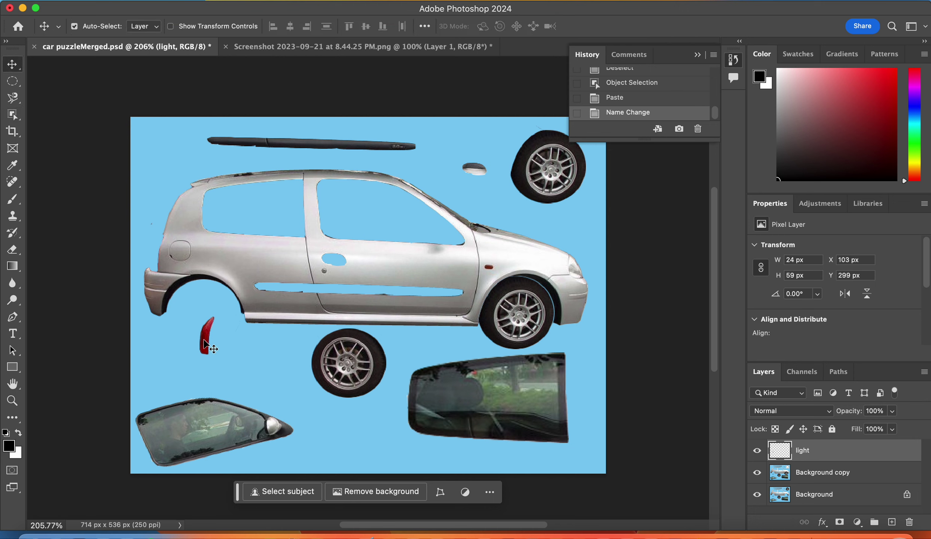
left_click_drag(204, 340, 156, 256)
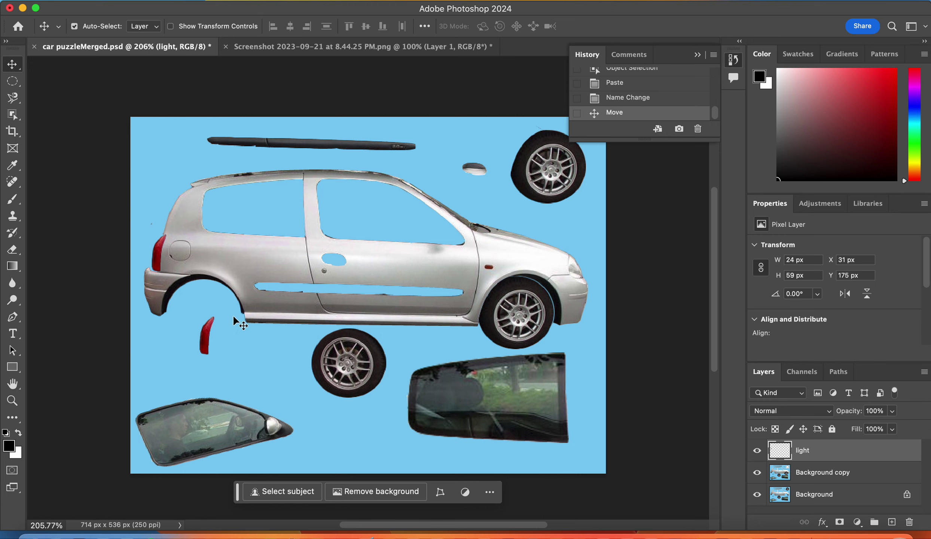
With the Lasso, discard a stray roof selection and select around the loose tail light
left_click(14, 99)
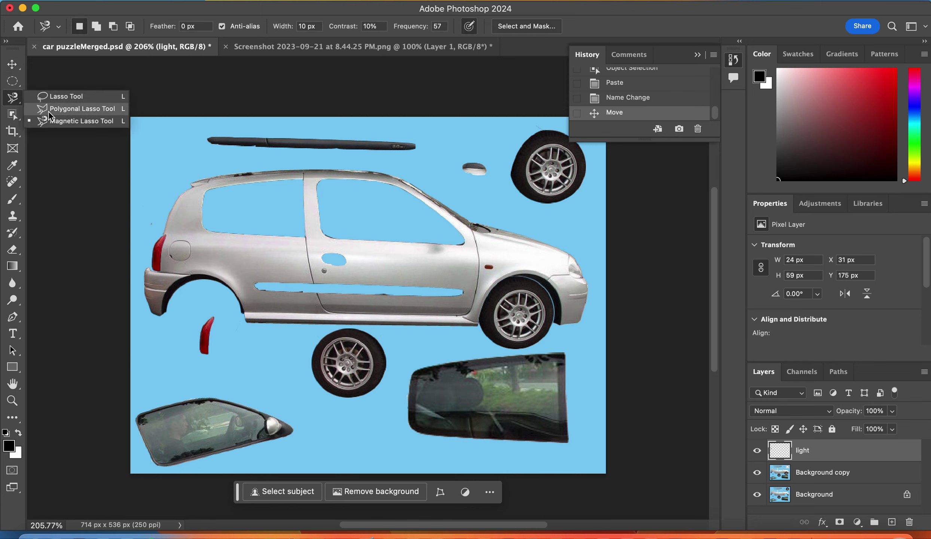
left_click(47, 96)
left_click_drag(241, 173, 247, 225)
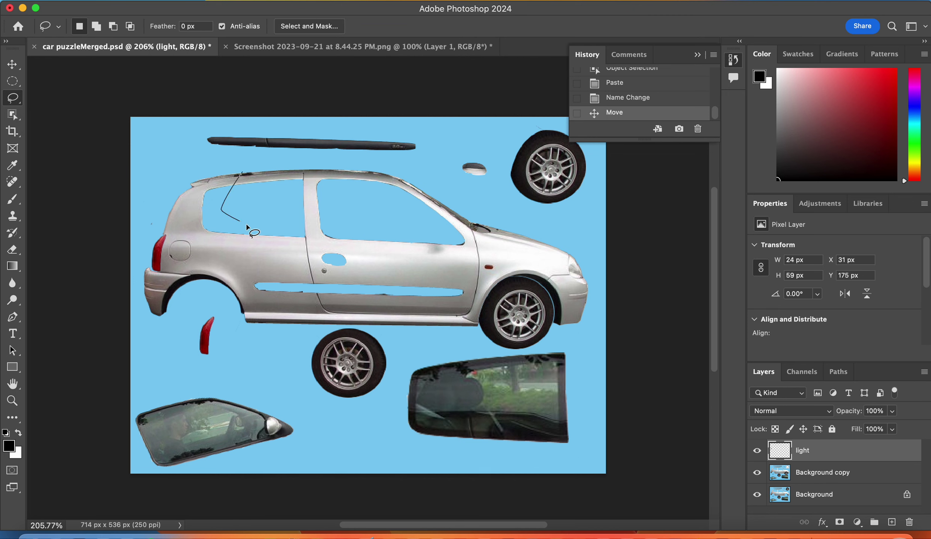
mouse_move(373, 172)
left_mouse_down()
mouse_move(305, 145)
mouse_move(262, 145)
left_mouse_up()
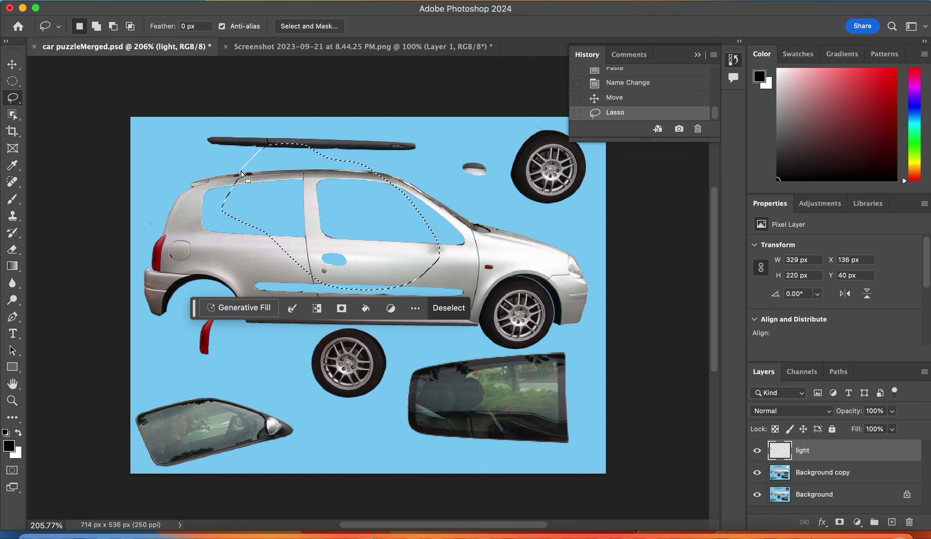
left_click(228, 348)
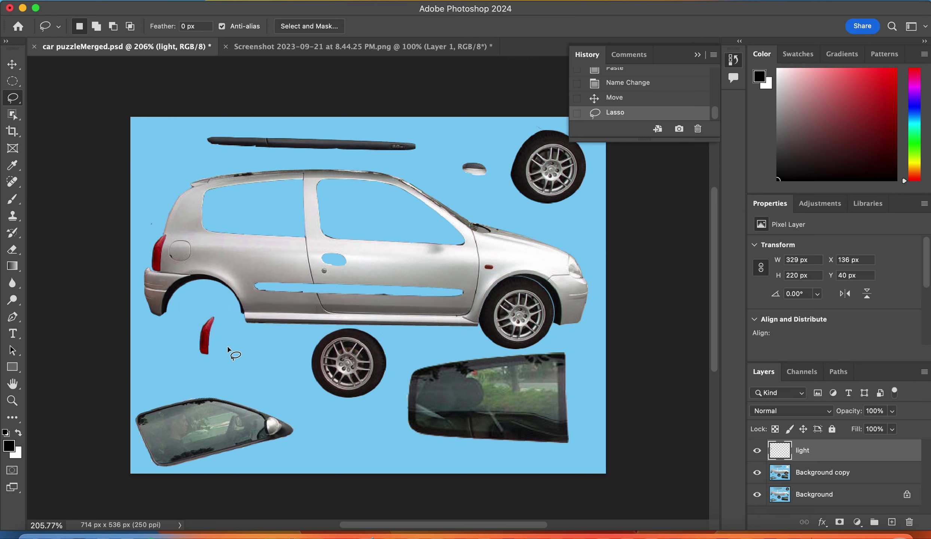
left_click_drag(220, 358, 221, 357)
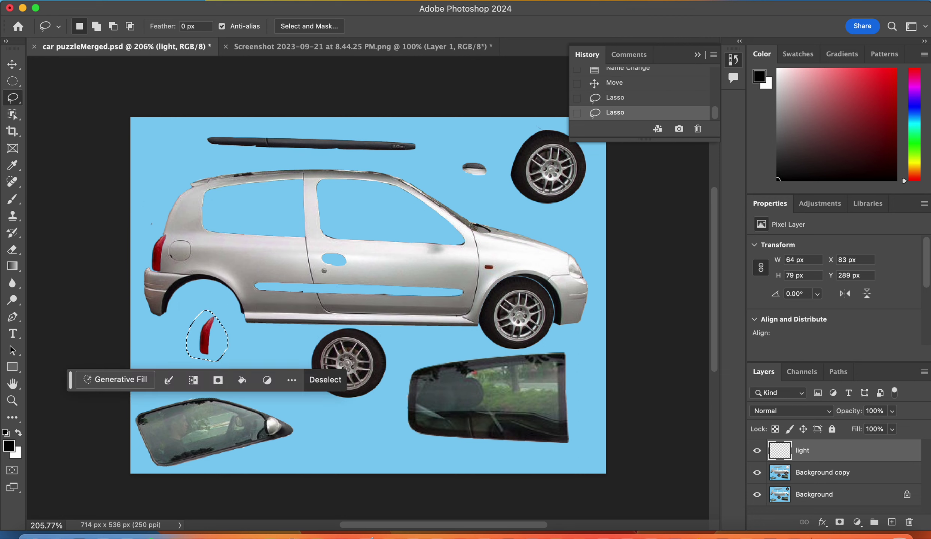
Apply Content-Aware Fill to the tail-light area, then undo it as the wrong layer
left_click(144, 4)
left_click(170, 189)
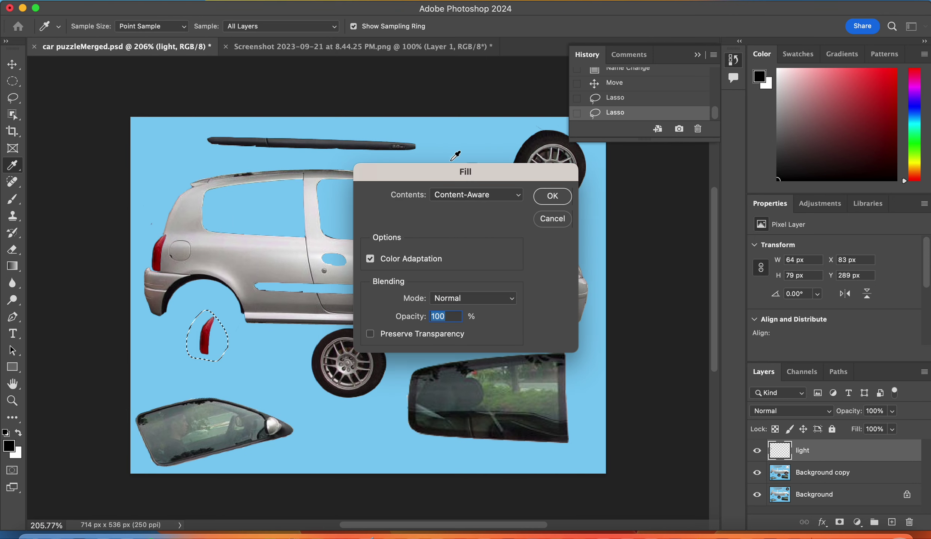
left_click(548, 196)
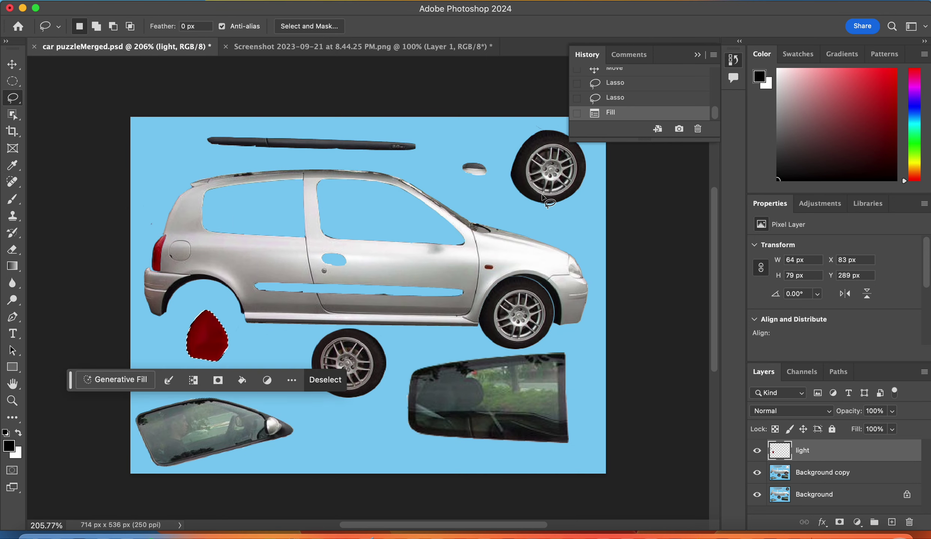
key("super+z")
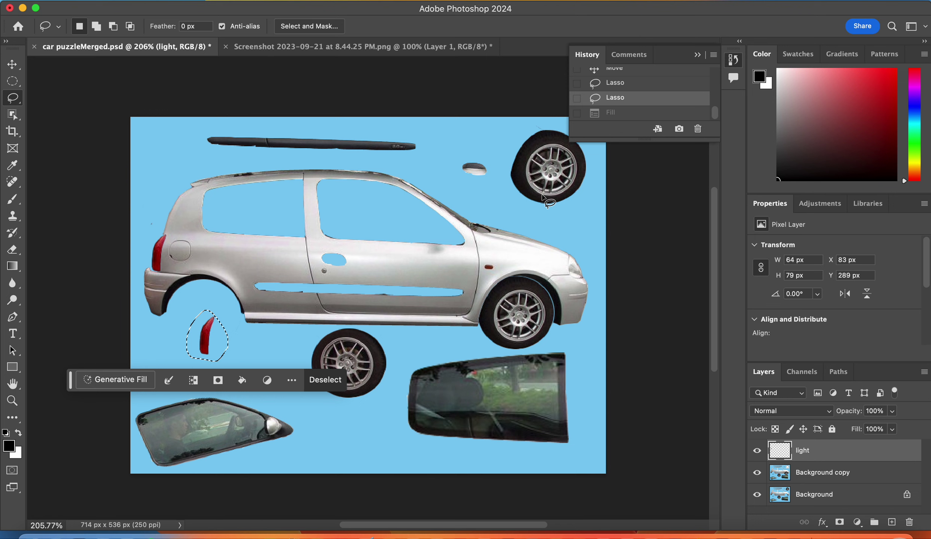
Content-Aware Fill the tail-light area on Background copy and deselect
left_click(824, 478)
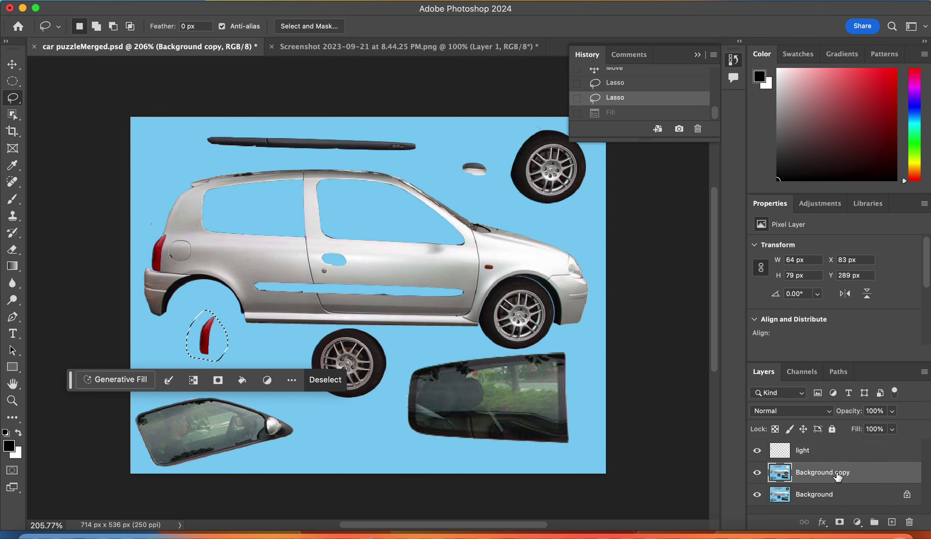
left_click(153, 3)
left_click(166, 185)
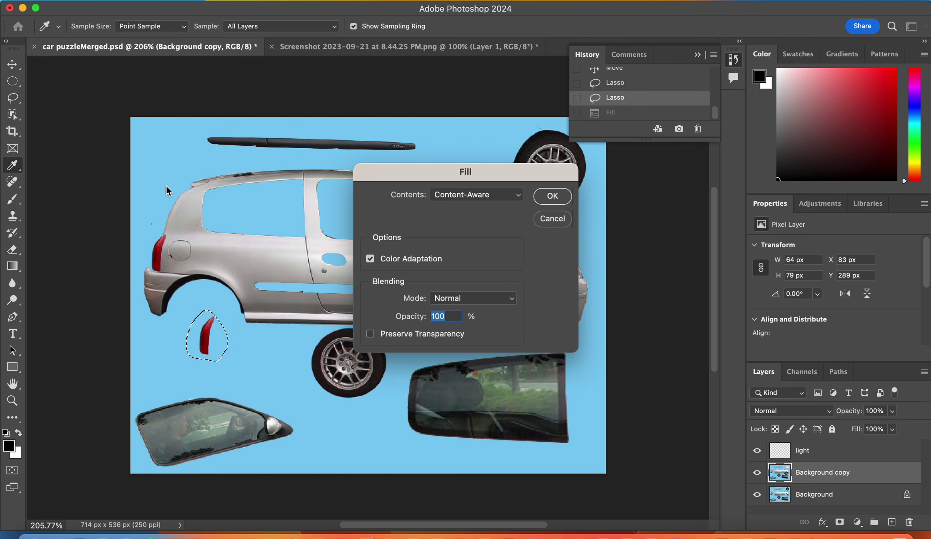
left_click(549, 197)
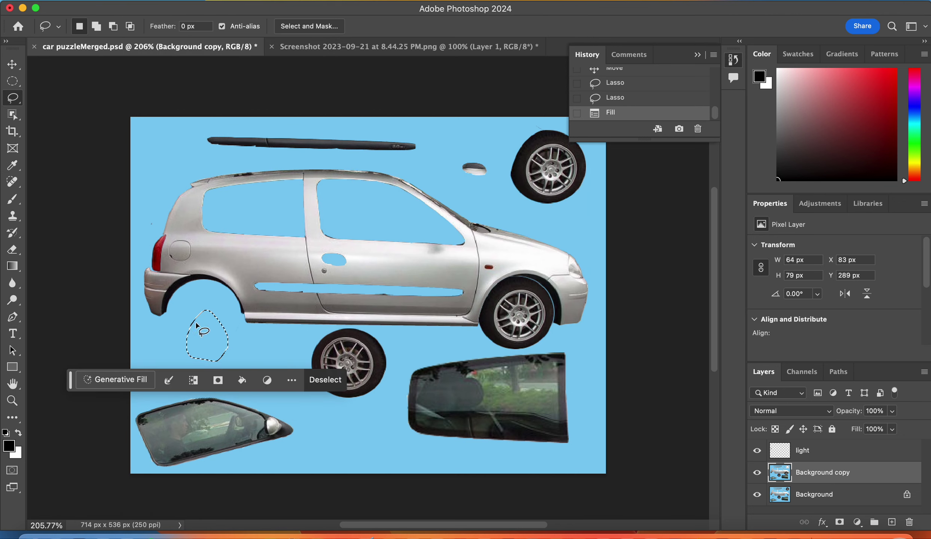
key("super+d")
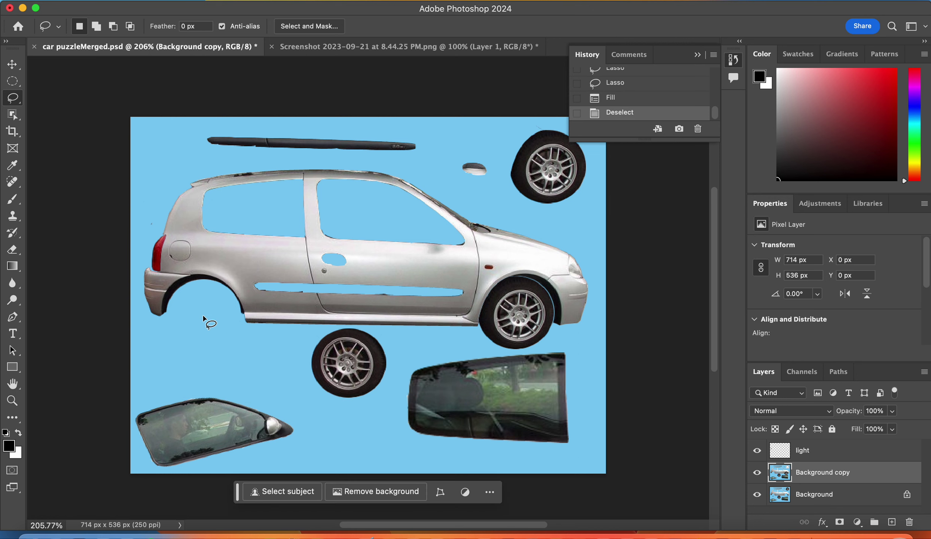
left_click(15, 67)
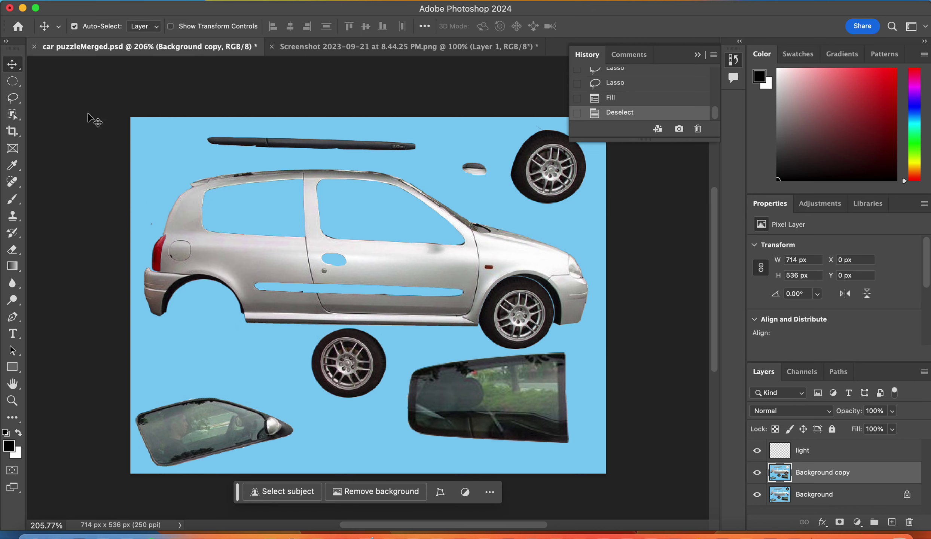
Draw a Polygonal Lasso selection around the car's side windows, redoing the first attempt
left_click(12, 98)
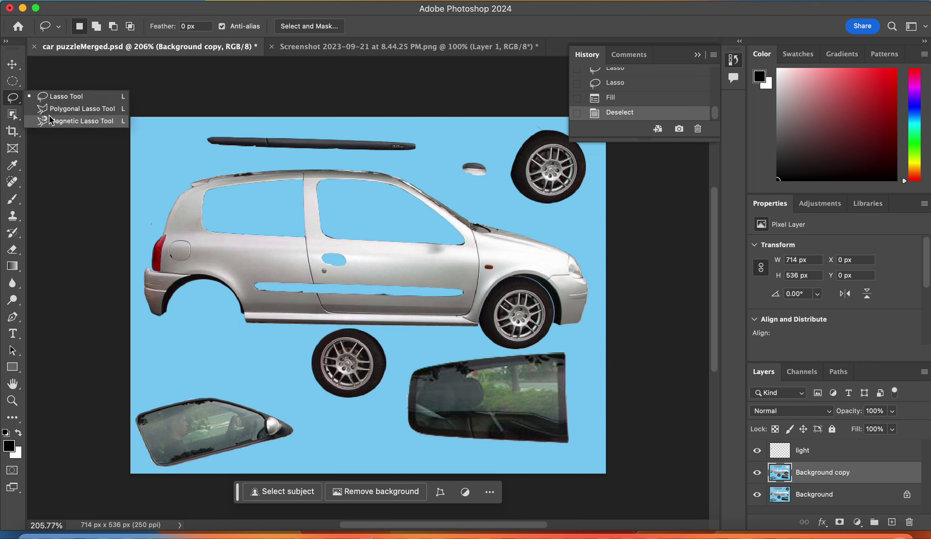
left_click(48, 108)
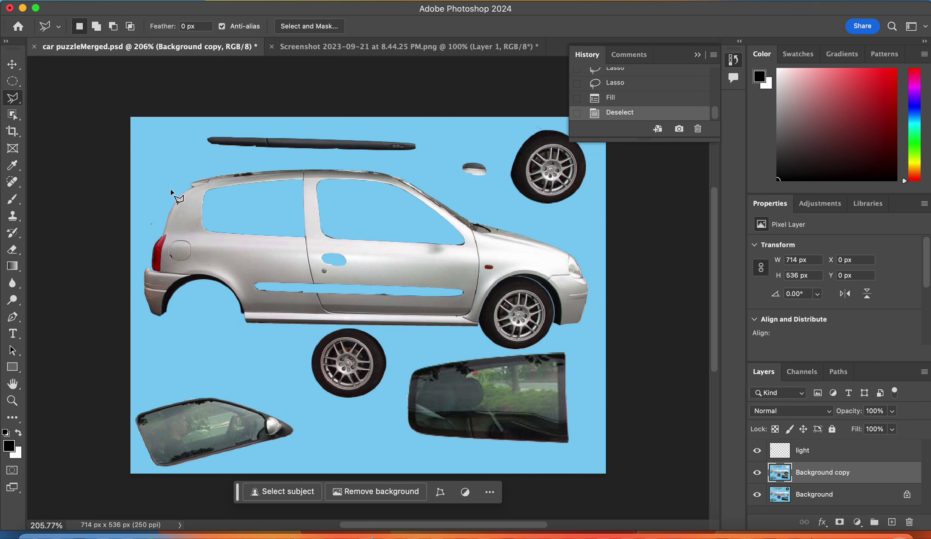
left_click(191, 241)
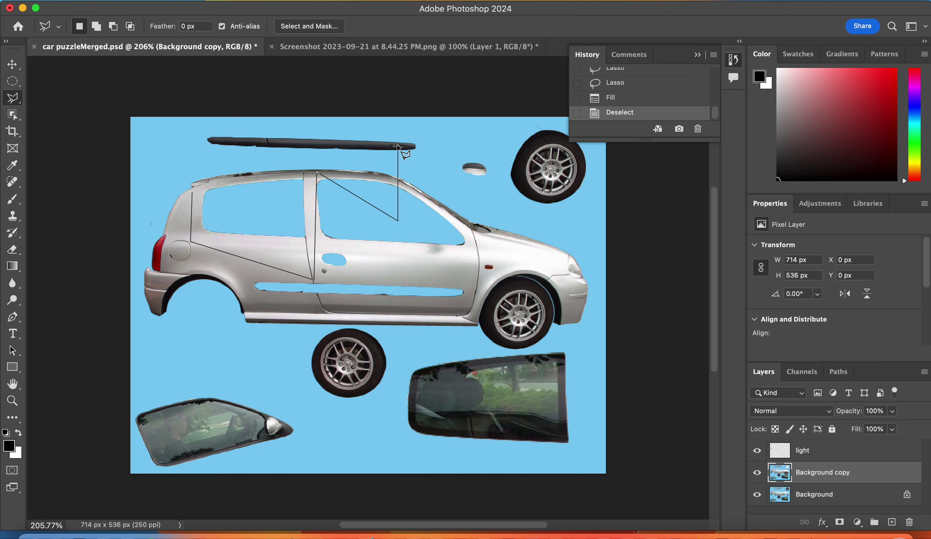
left_click(299, 131)
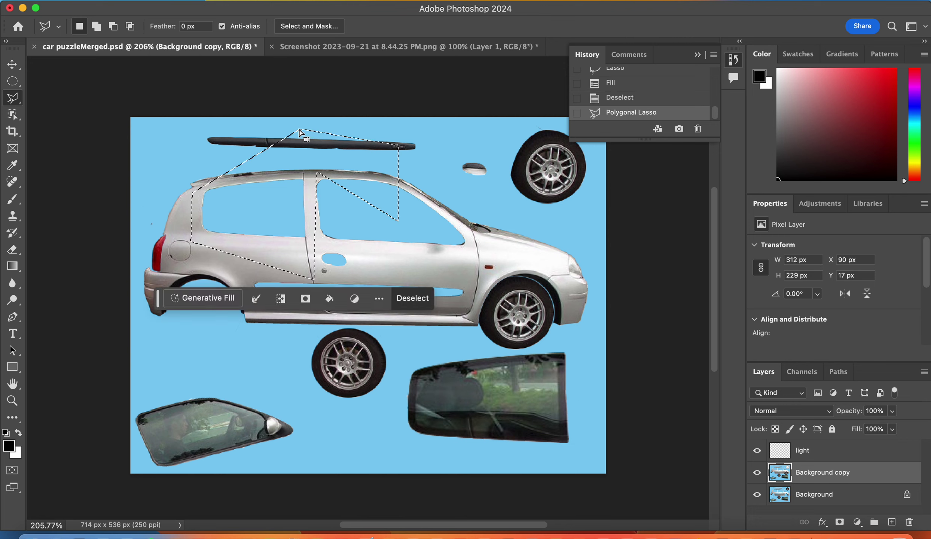
key("super+z")
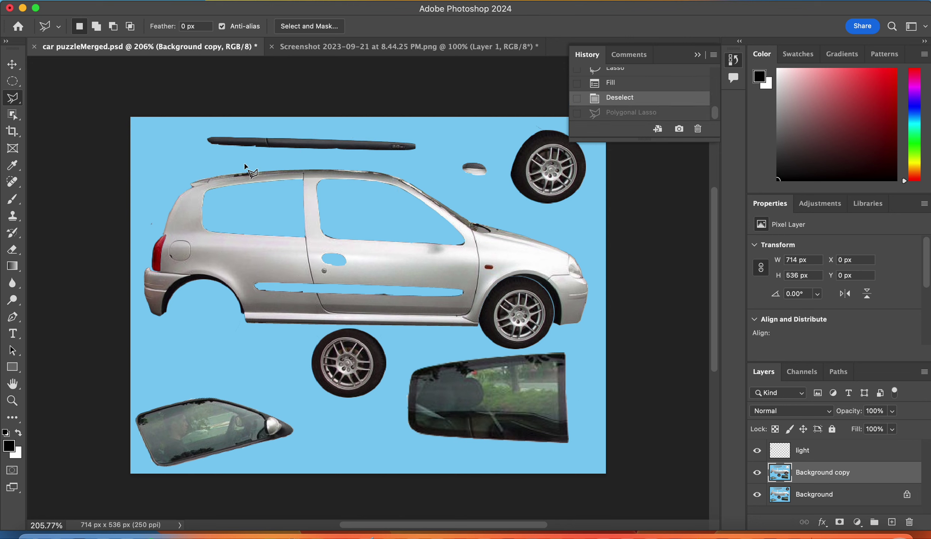
left_click(244, 233)
left_click(386, 193)
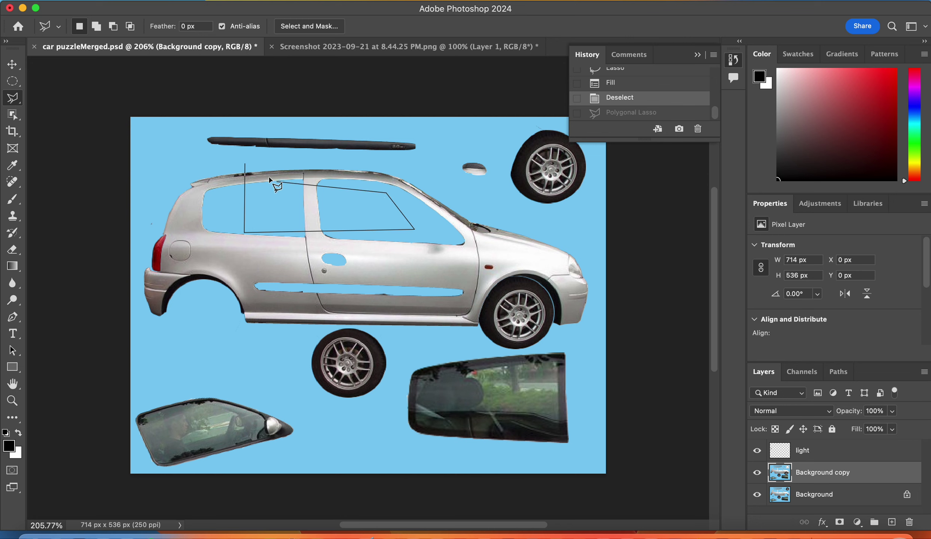
left_click(245, 165)
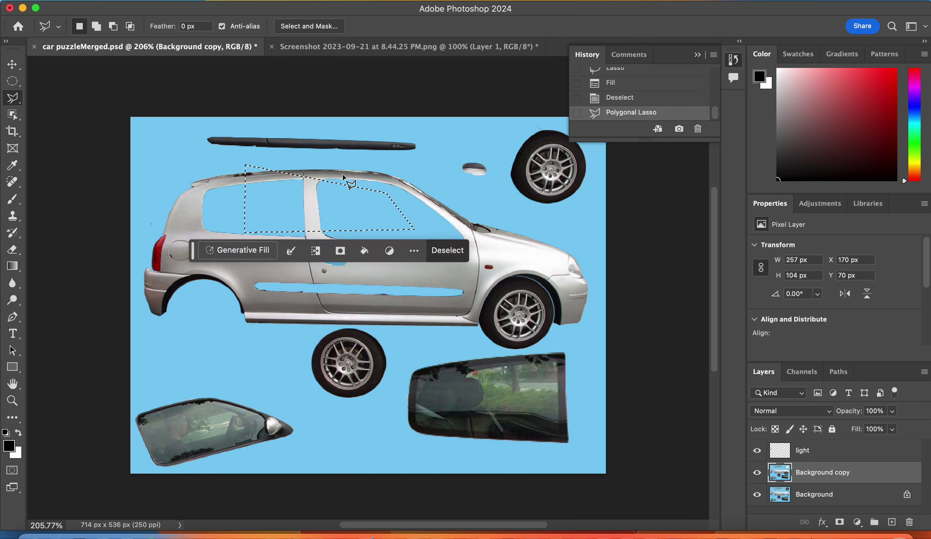
left_click(19, 65)
Try moving the window selection while toggling Background visibility, then undo the move
left_click_drag(261, 198, 233, 286)
key("super+z")
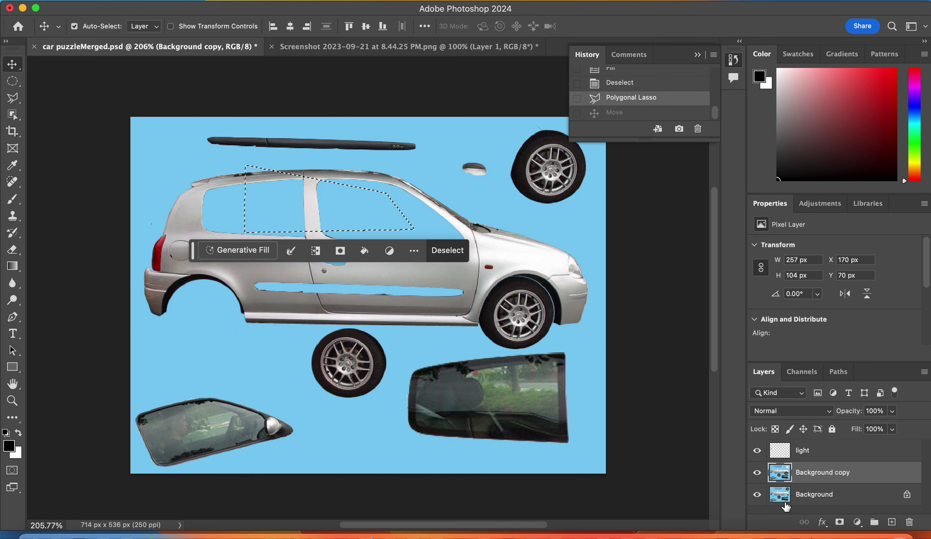
left_click(757, 494)
left_click_drag(270, 204, 266, 302)
left_click(757, 494)
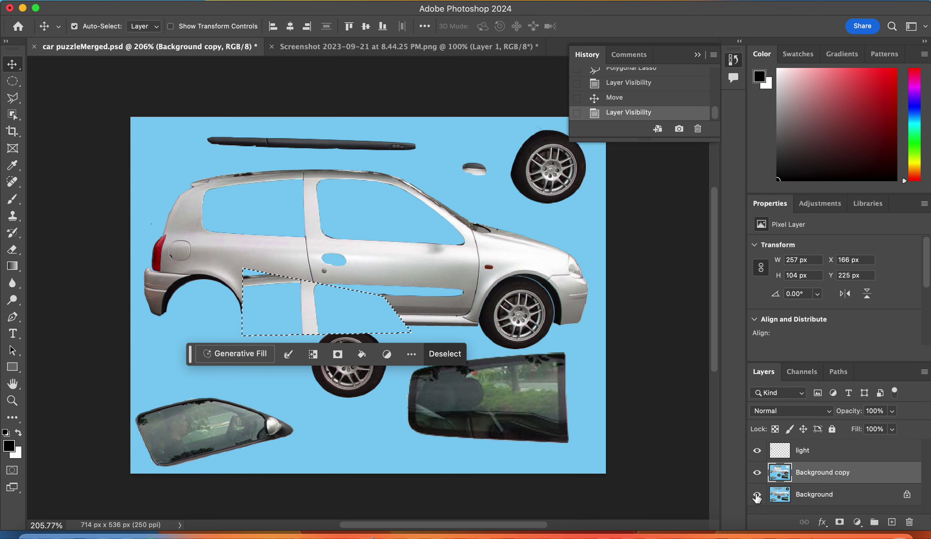
left_click(757, 494)
left_click(756, 494)
left_click(757, 494)
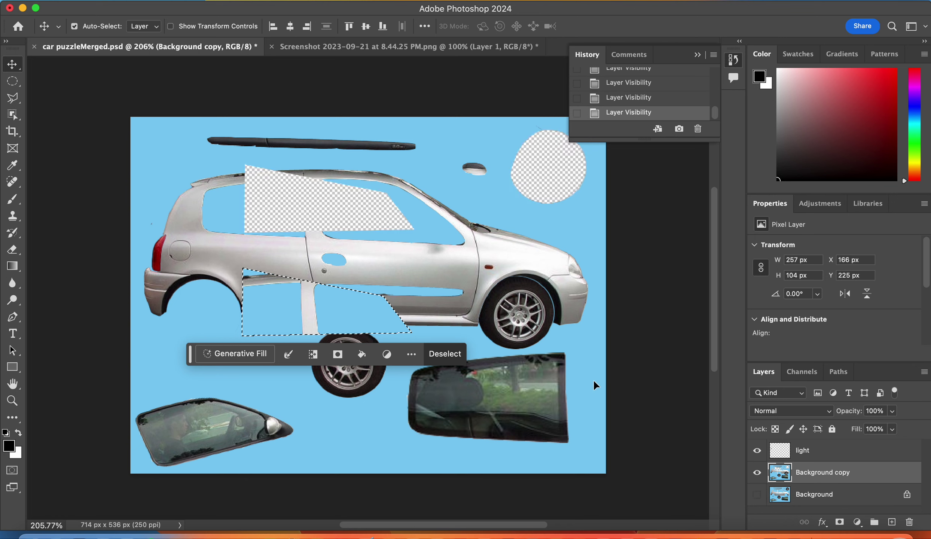
left_click_drag(373, 311, 384, 281)
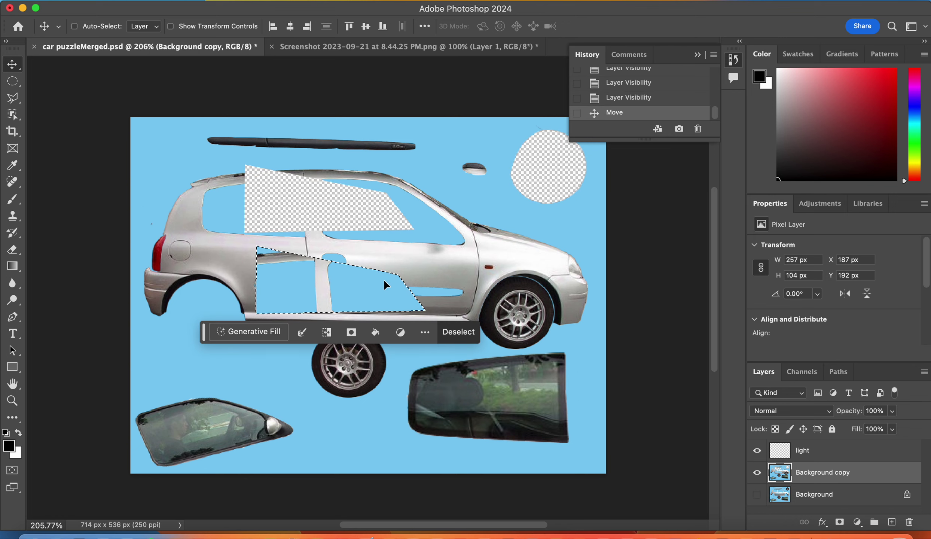
key("super+z")
key("super+z")
key("super+z")
key("super+z")
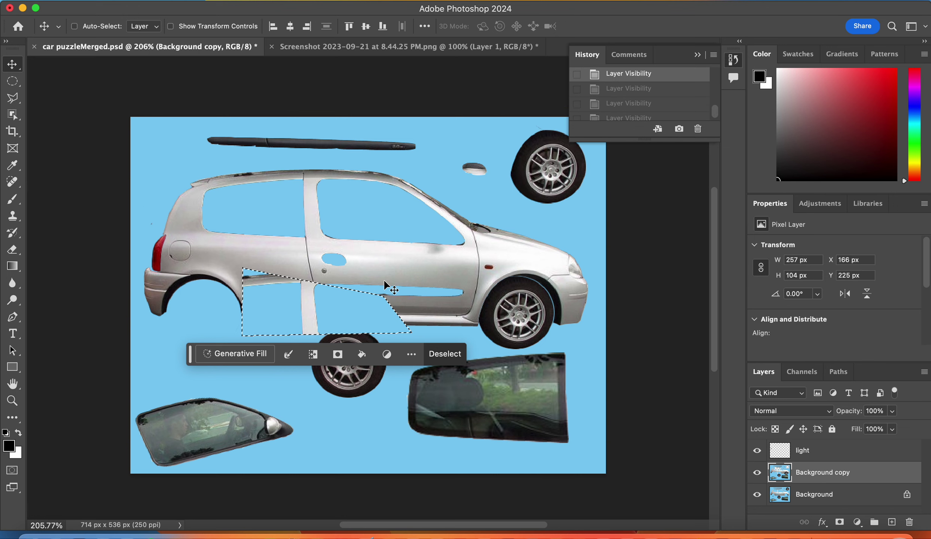
Undo via Edit and History back to Background hidden with the window piece in place, then deselect
left_click(156, 2)
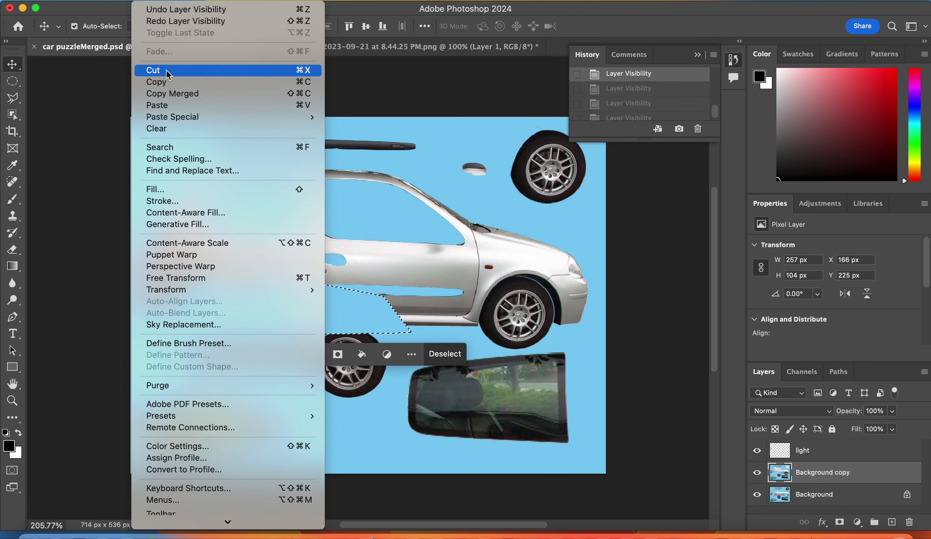
left_click(167, 9)
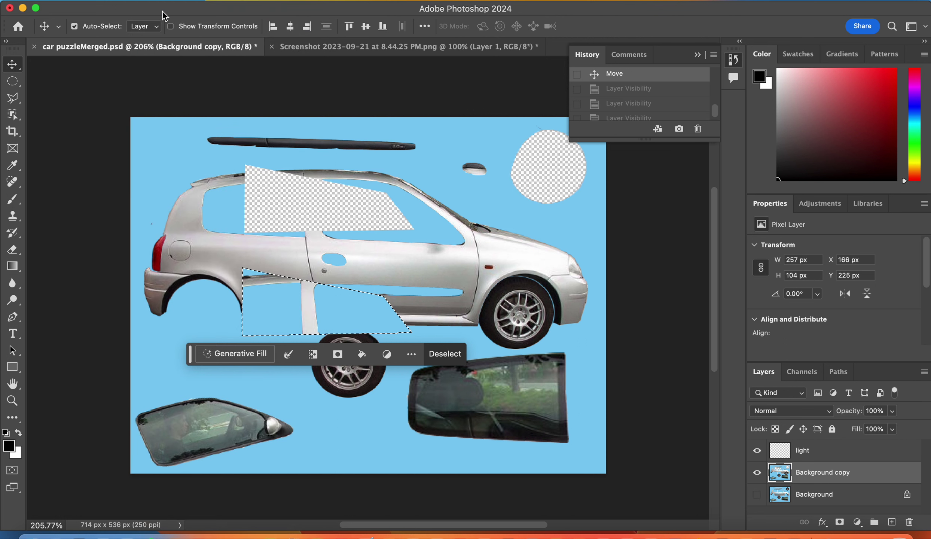
left_click(161, 2)
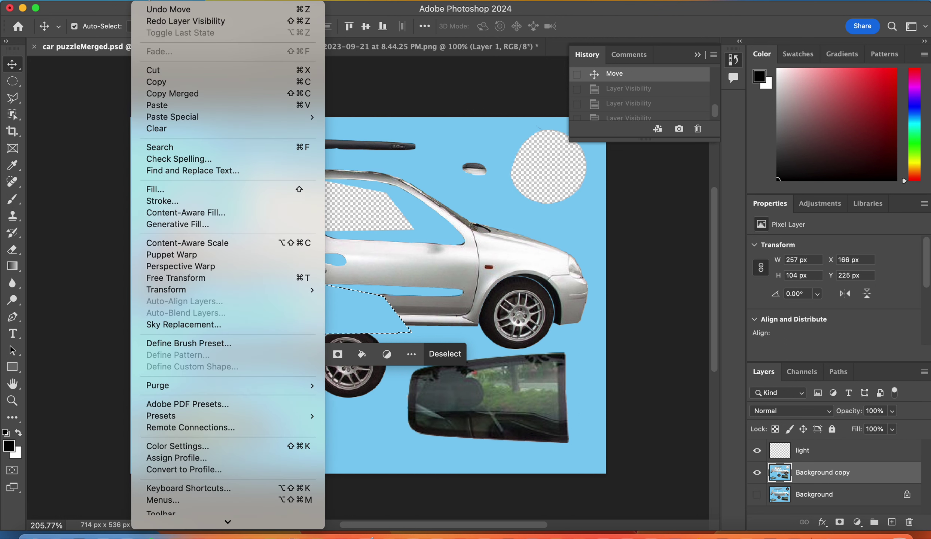
left_click(164, 9)
key("super+d")
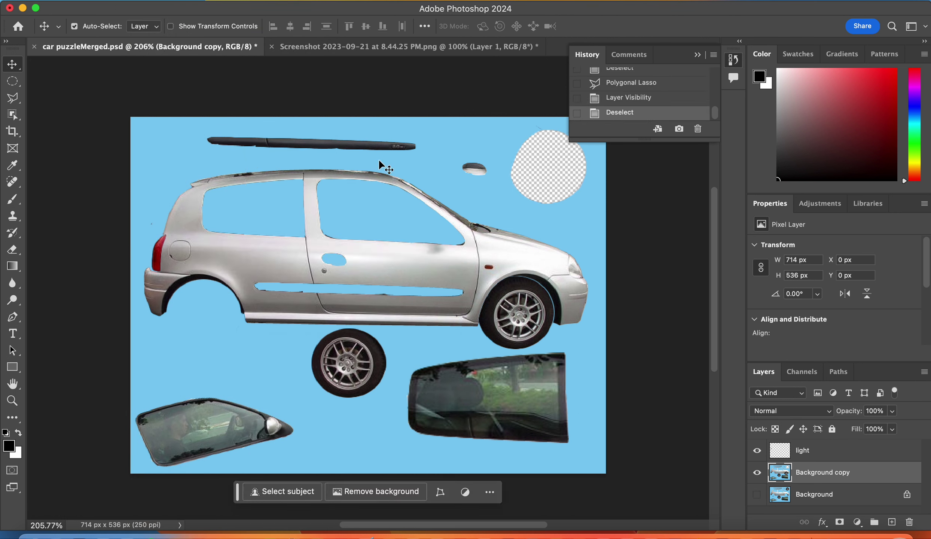
left_click(601, 73)
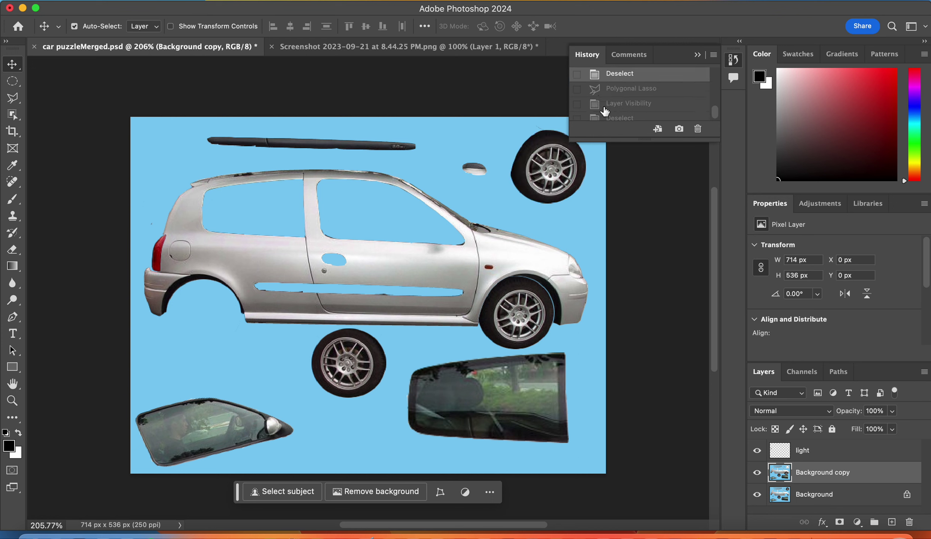
left_click(620, 89)
left_click(620, 104)
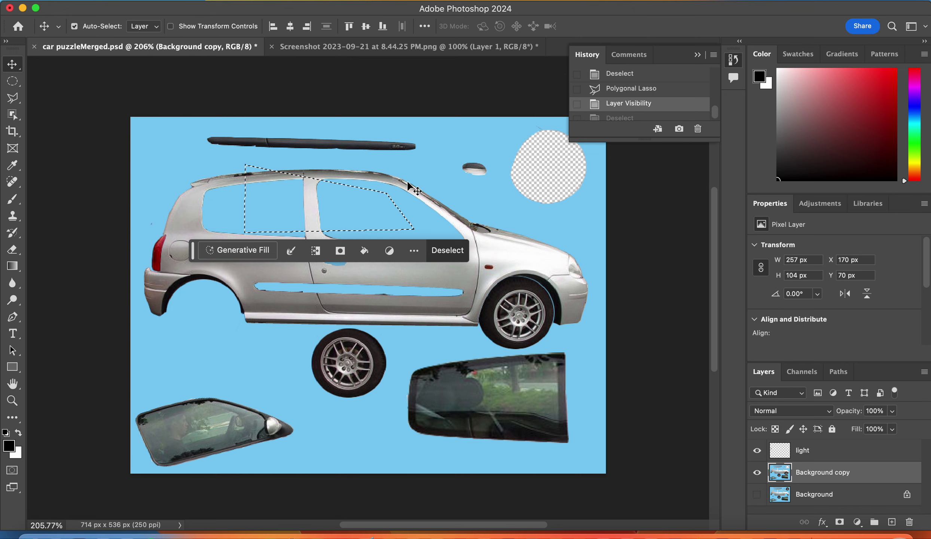
key("super+d")
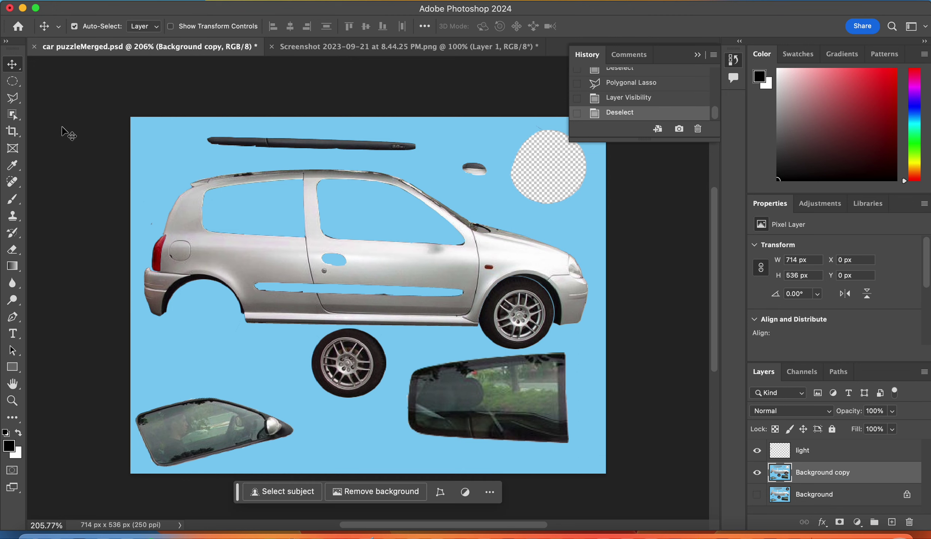
left_click_drag(15, 100, 60, 123)
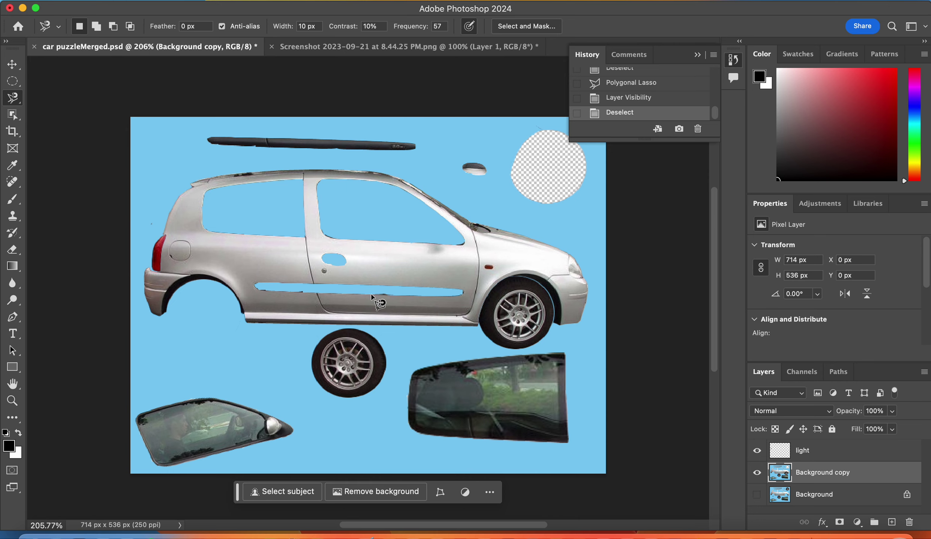
left_click(166, 226)
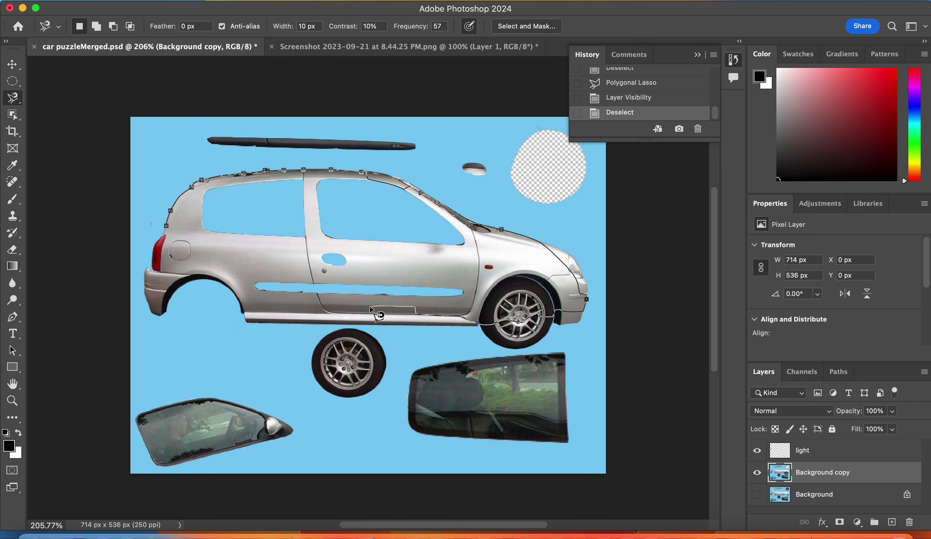
left_click(179, 249)
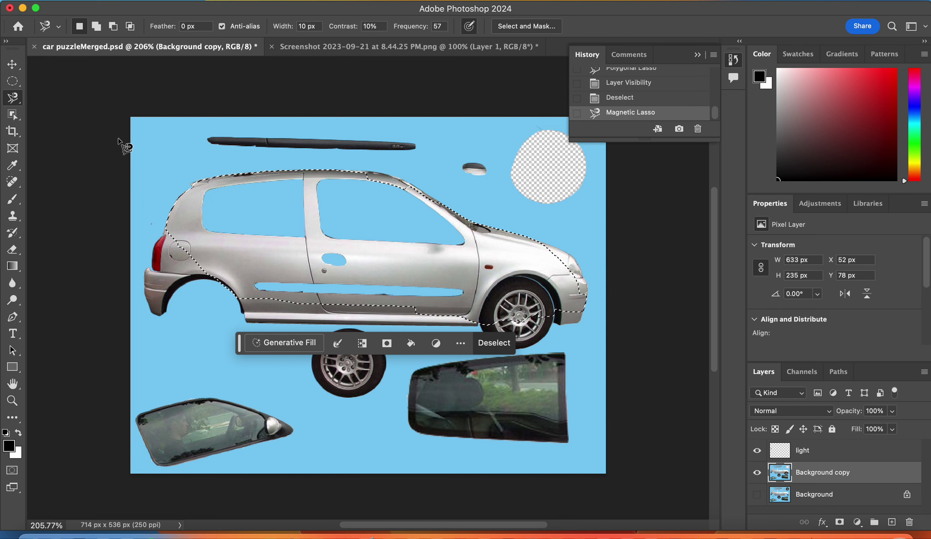
left_click(251, 238)
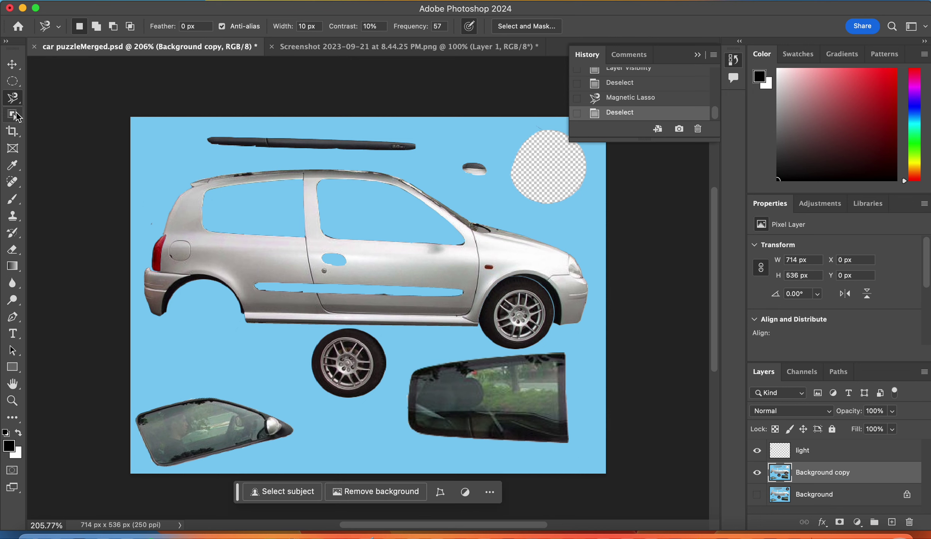
Quick-select the car body, roof edge and front bumper with a smaller brush, then deselect
left_click(15, 112)
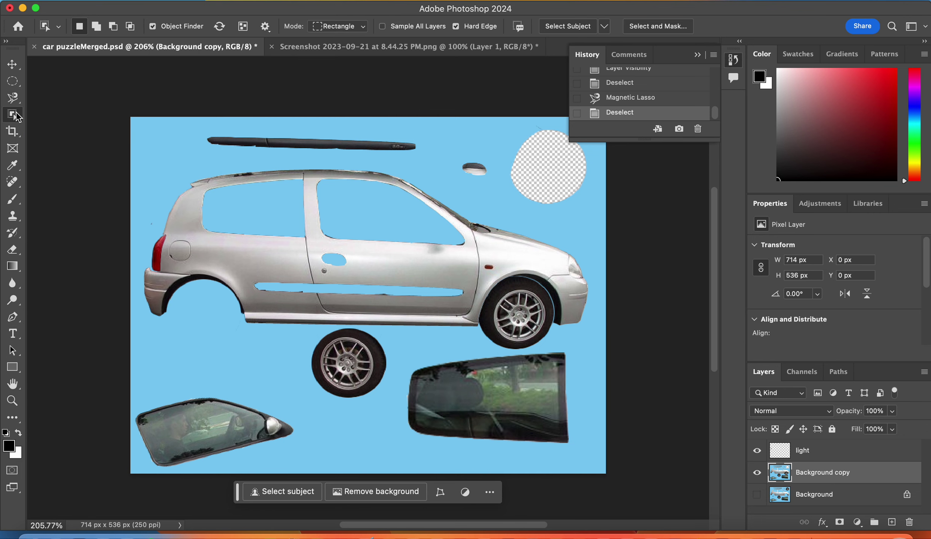
right_click(15, 116)
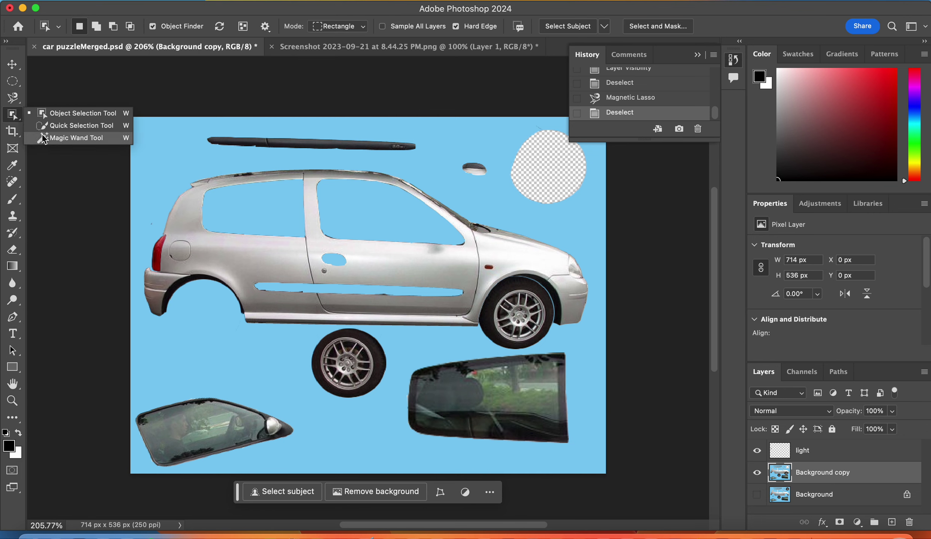
left_click(53, 127)
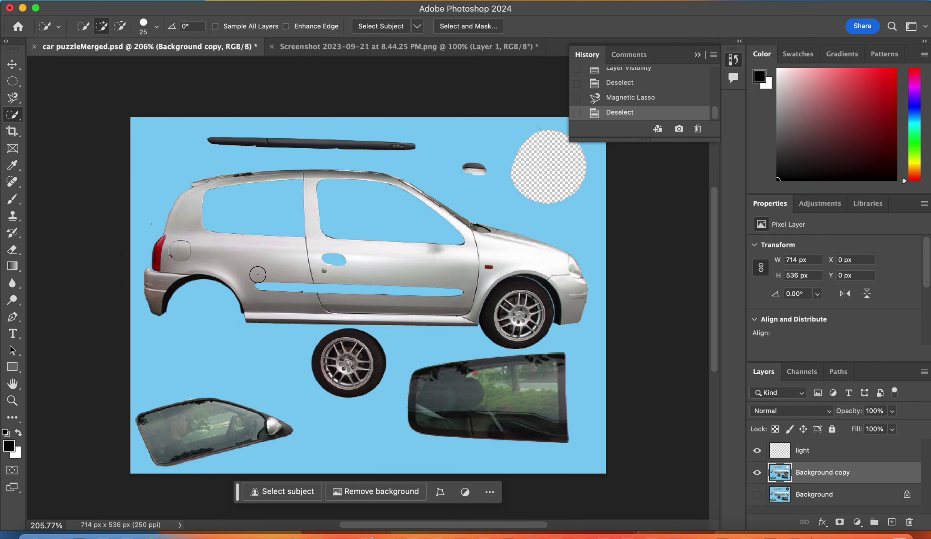
left_click(386, 268)
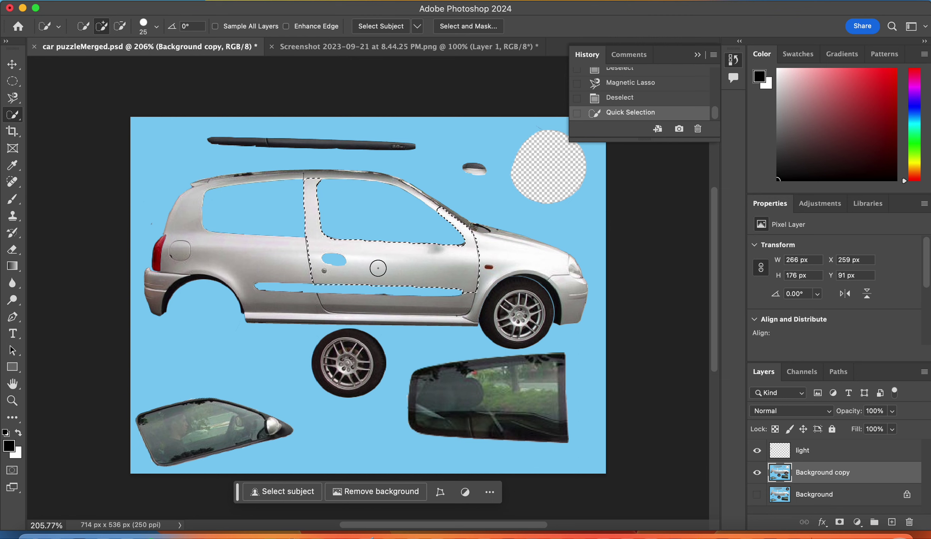
left_click(285, 270)
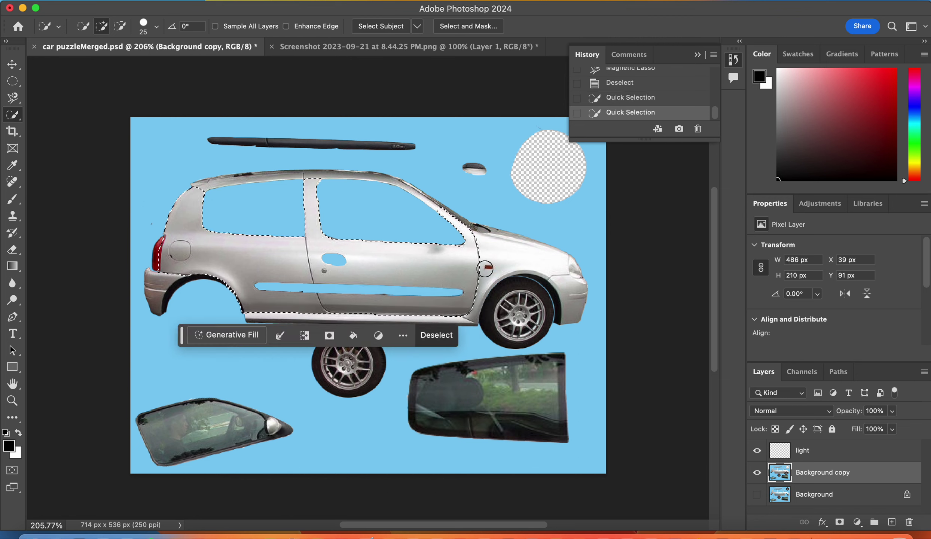
left_click(494, 260)
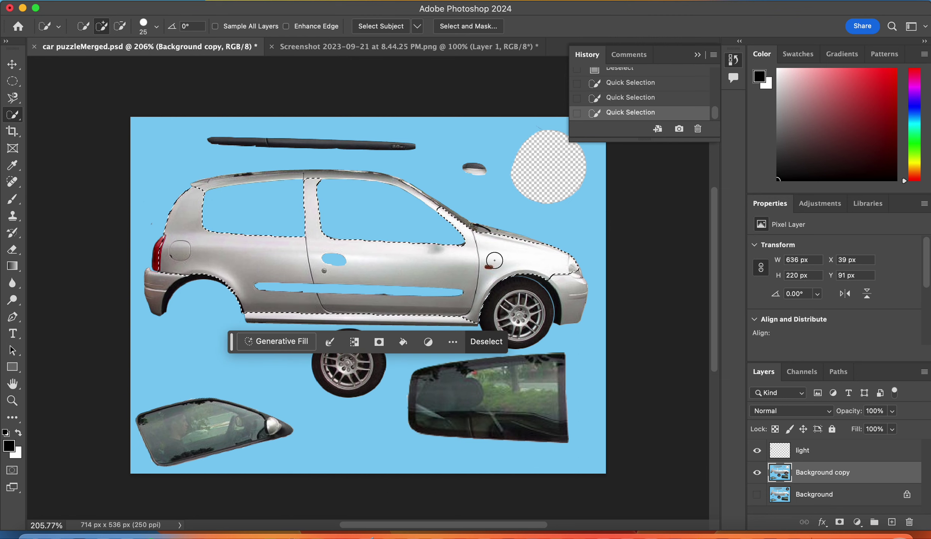
key("bracketleft")
key("bracketleft")
key("bracketleft")
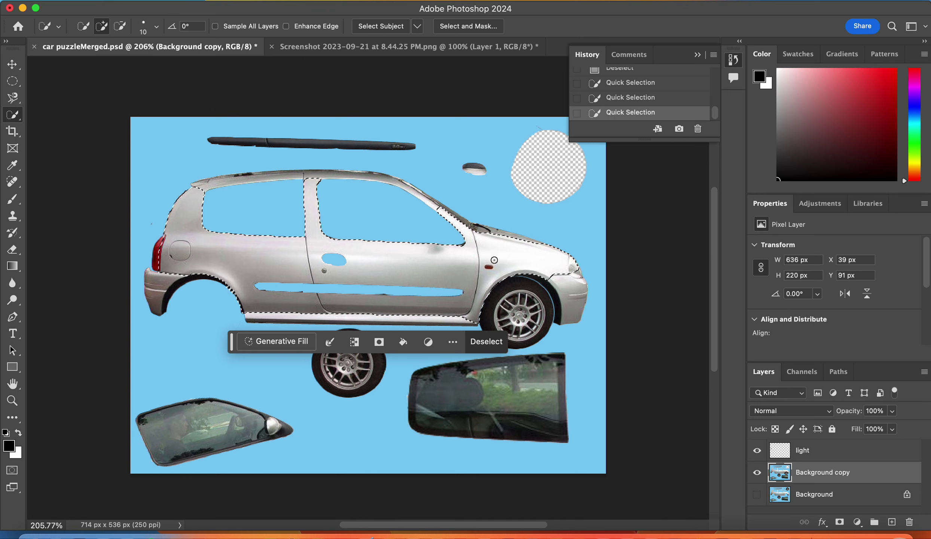
left_click(406, 183)
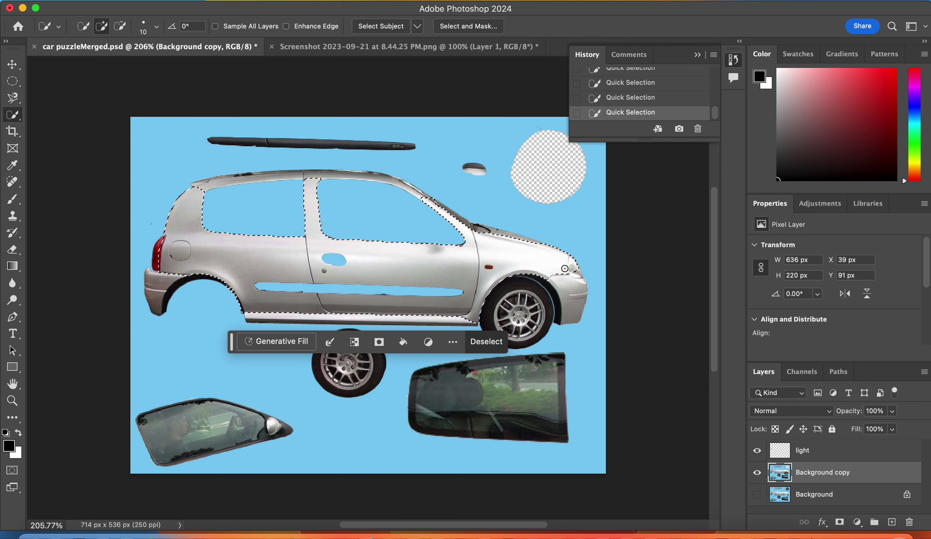
left_click(413, 306)
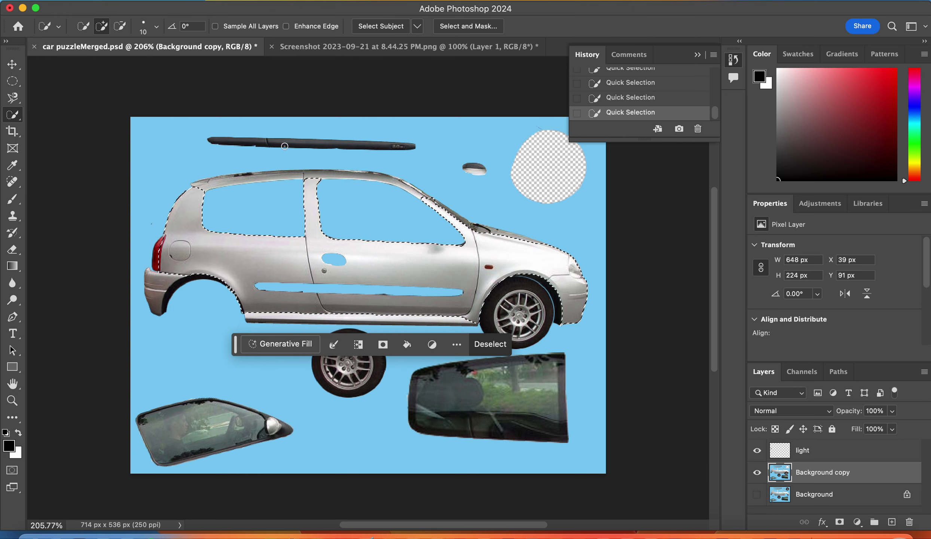
key("super+d")
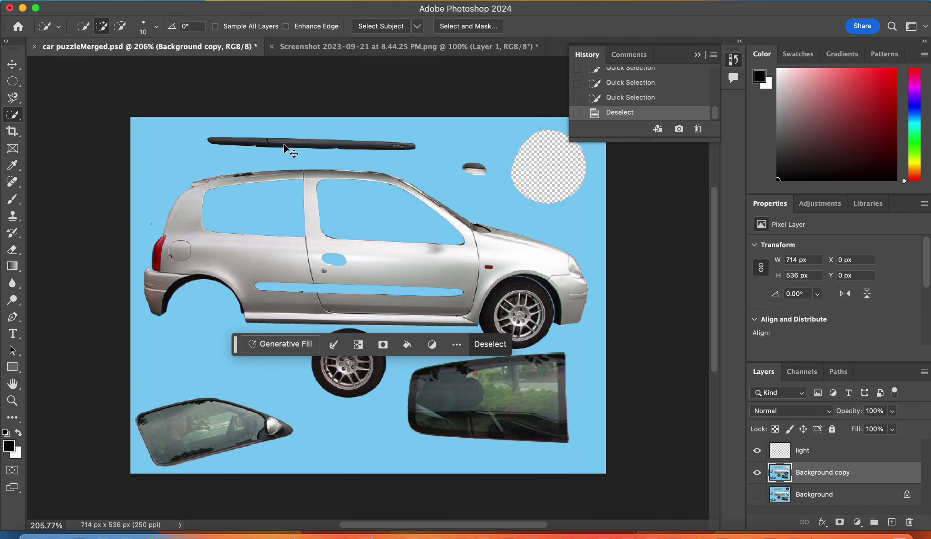
Select the dark roof strip, drag it down onto the car's side, and deselect
left_click(283, 141)
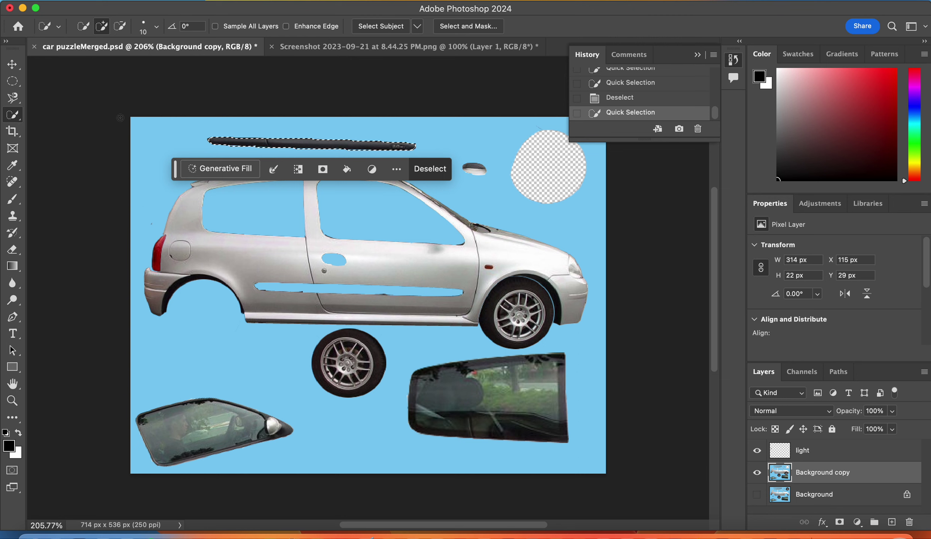
left_click(14, 66)
left_click_drag(279, 141, 324, 288)
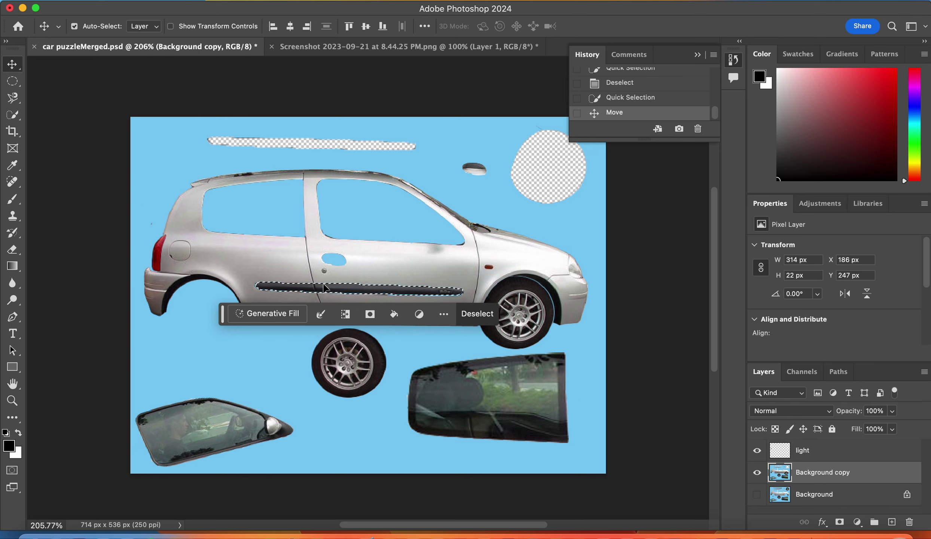
key("super+d")
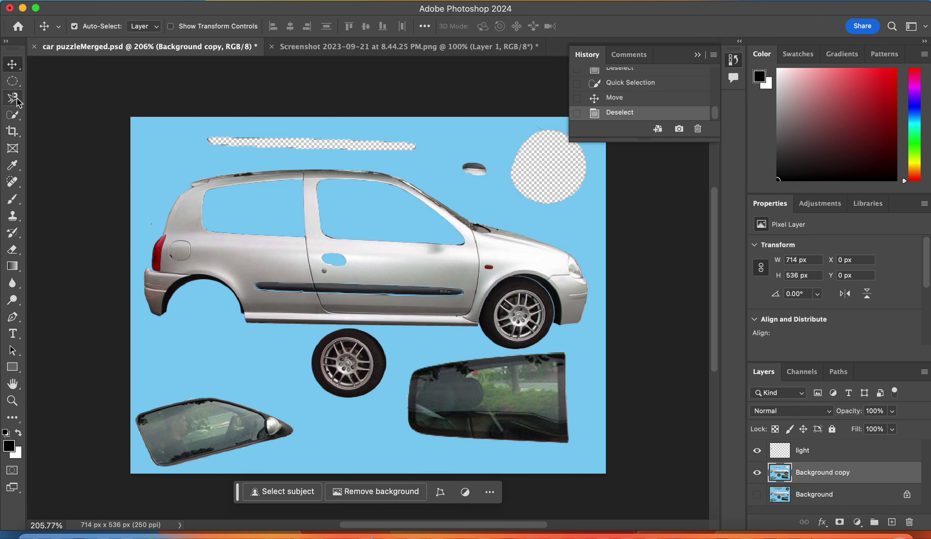
Delete the light-blue background around the car parts with the Magic Wand, leaving transparency
left_click(12, 114)
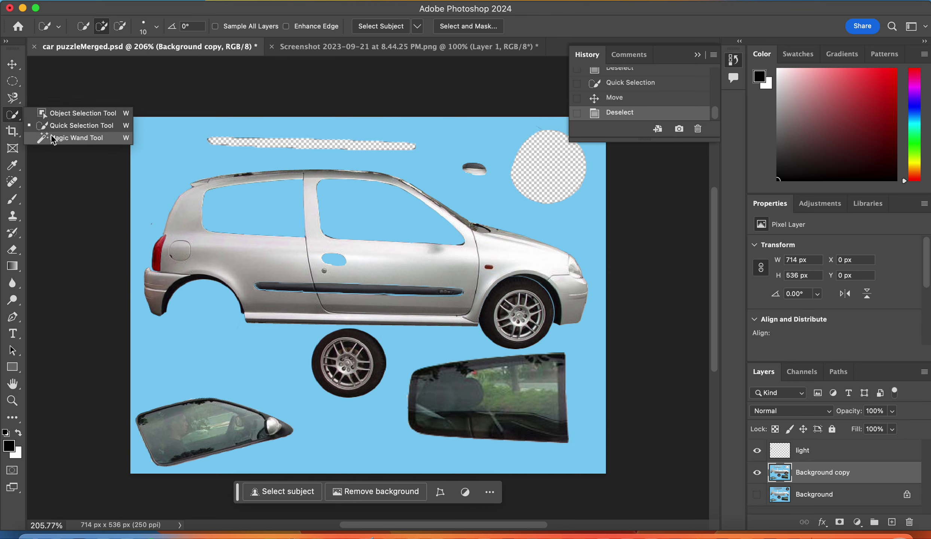
left_click(53, 138)
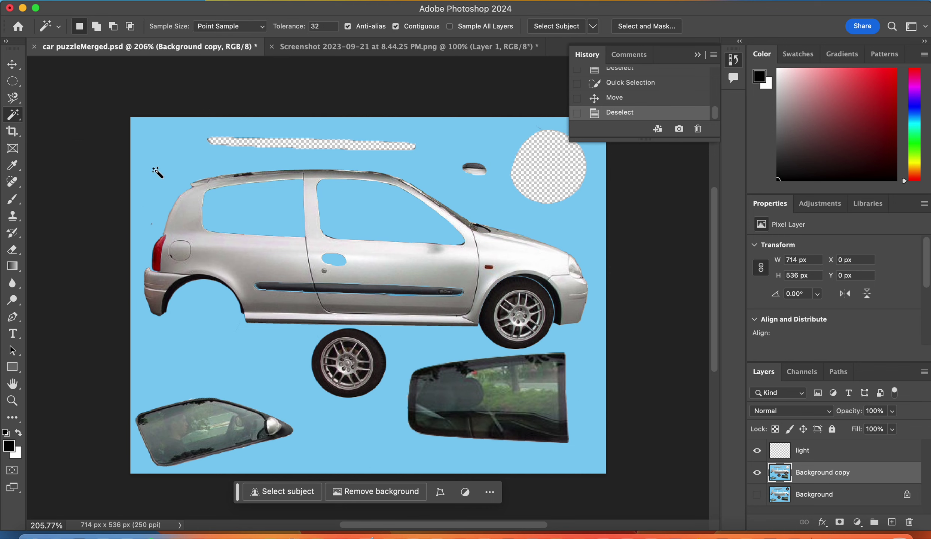
left_click(177, 157)
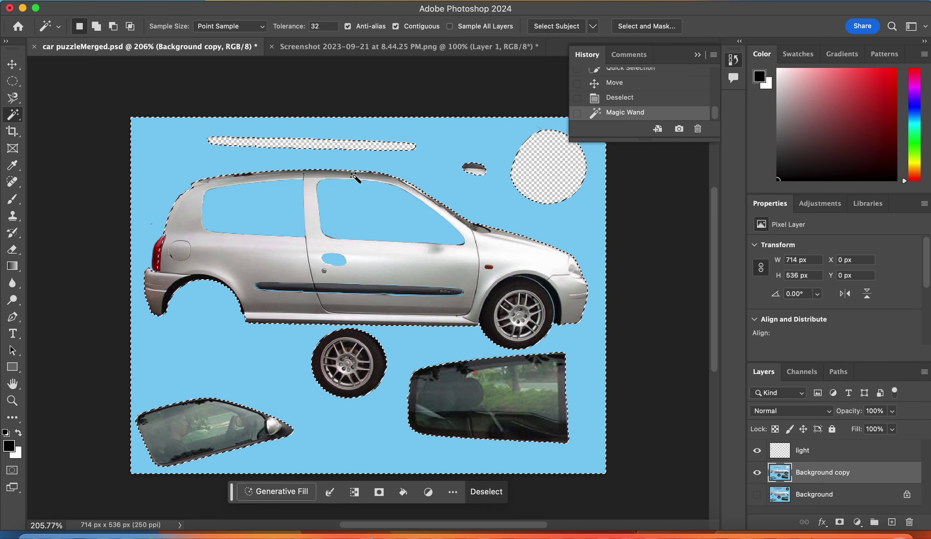
key("Delete")
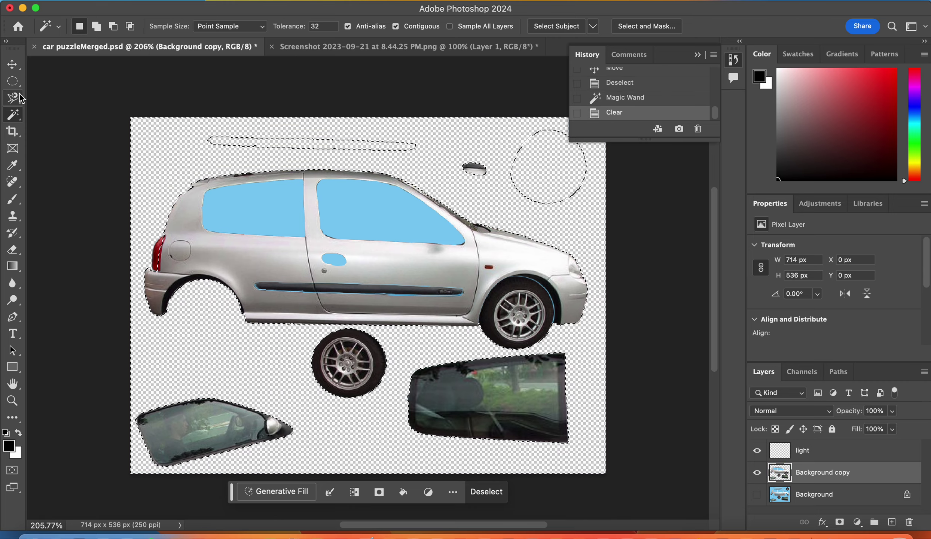
left_click(13, 114)
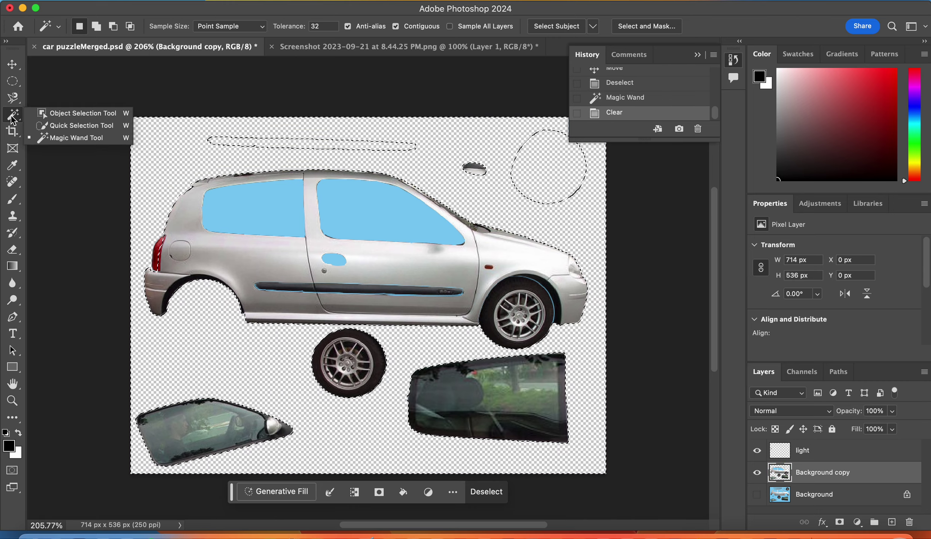
left_click(43, 113)
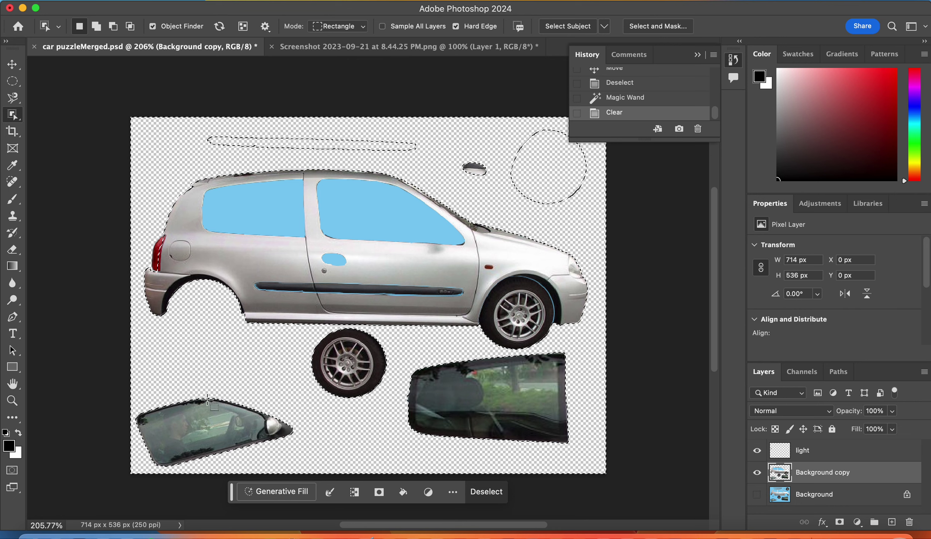
Select the lower-left window piece and drag it into the front door window
key("super+d")
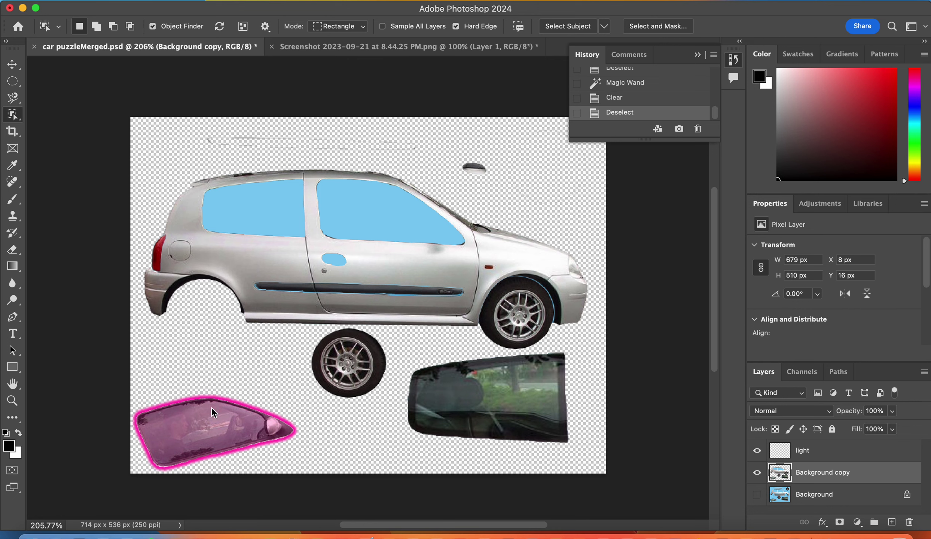
left_click(214, 412)
left_click(11, 64)
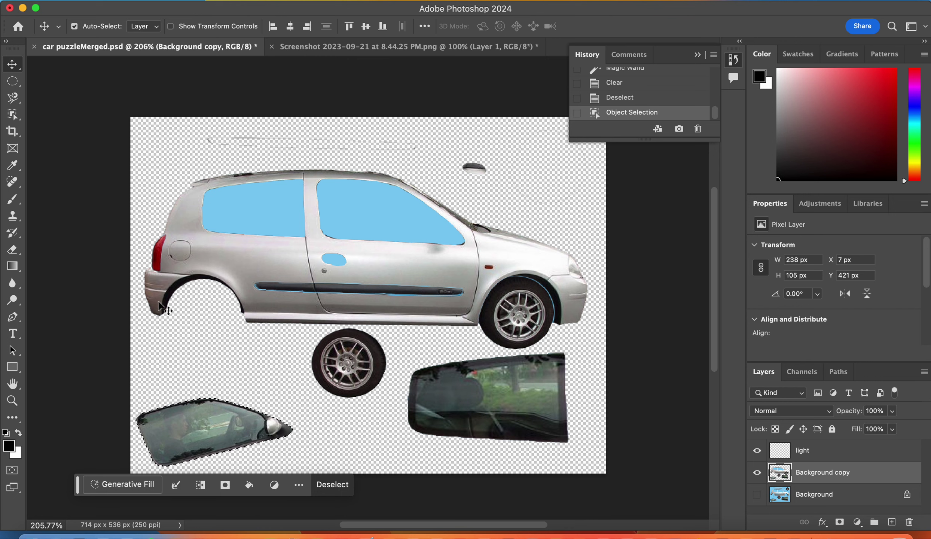
left_click_drag(202, 411, 367, 214)
Rotate the window piece about 17 degrees, nudge it into the opening, commit and deselect
key("super+t")
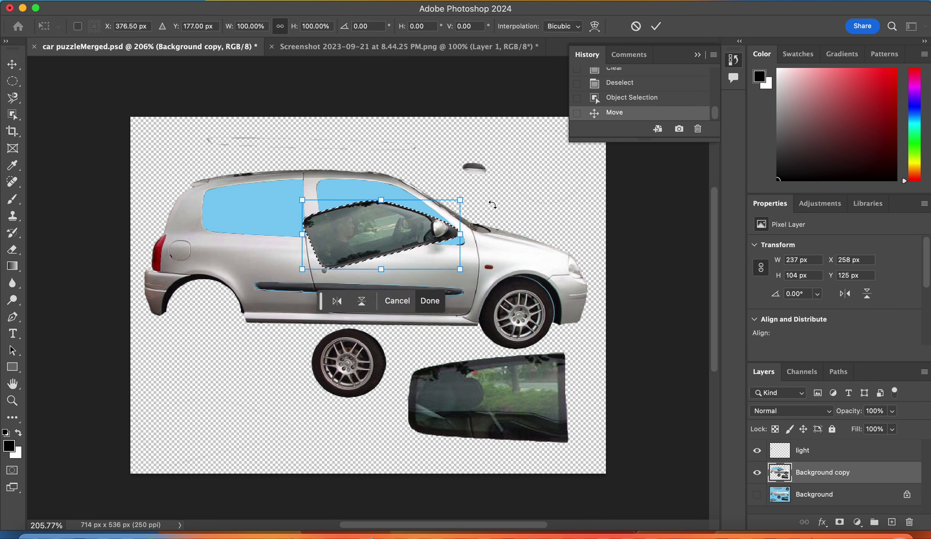
left_click(137, 4)
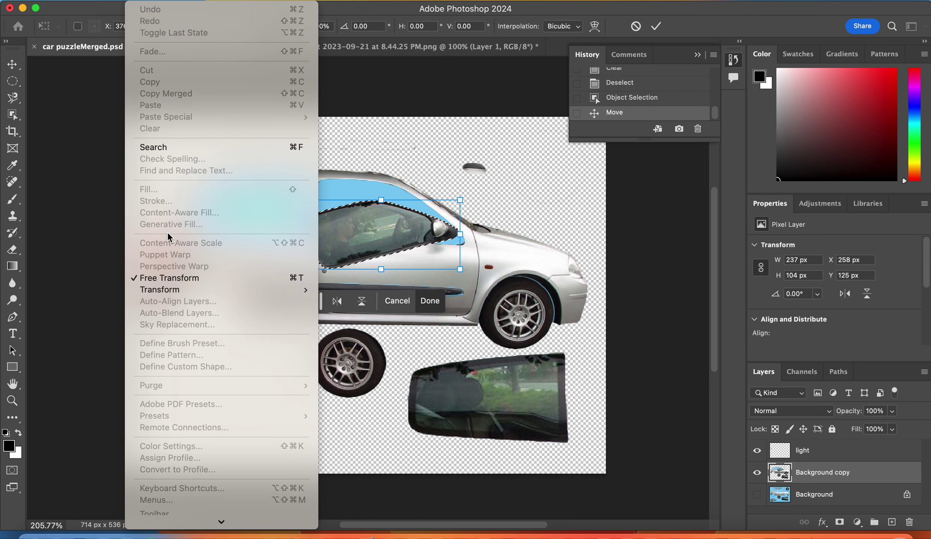
left_click(468, 248)
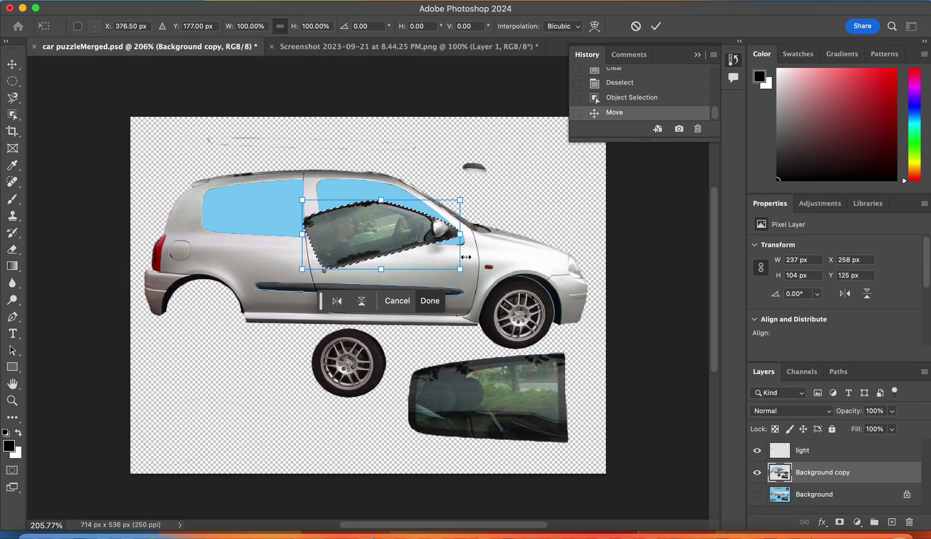
left_click_drag(475, 272, 461, 302)
left_click_drag(374, 244, 379, 229)
left_click_drag(466, 279, 464, 285)
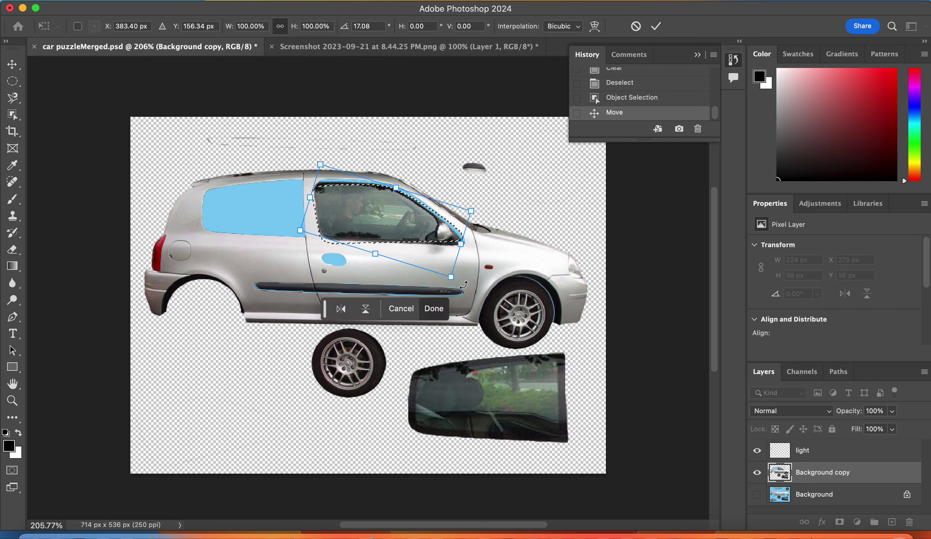
key("Right")
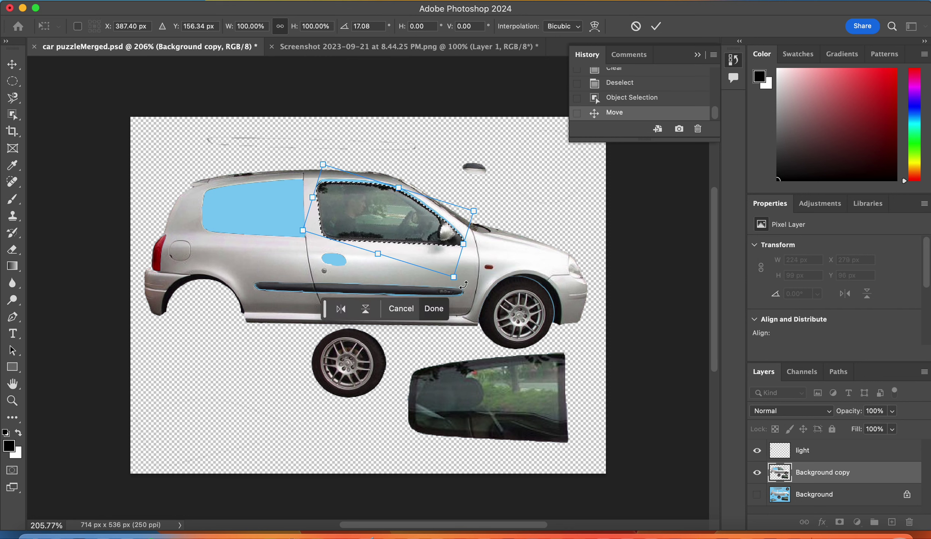
key("Up")
key("Up")
key("Up")
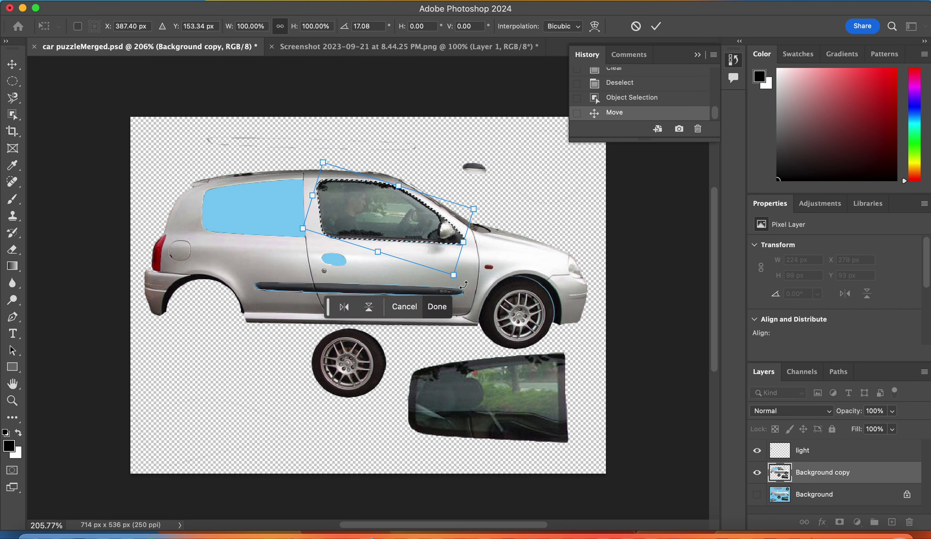
key("Return")
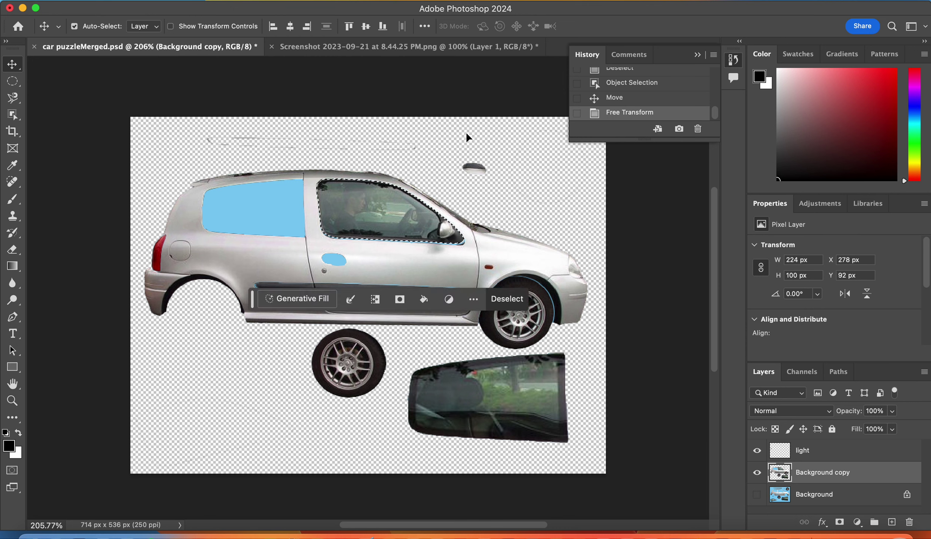
key("super+t")
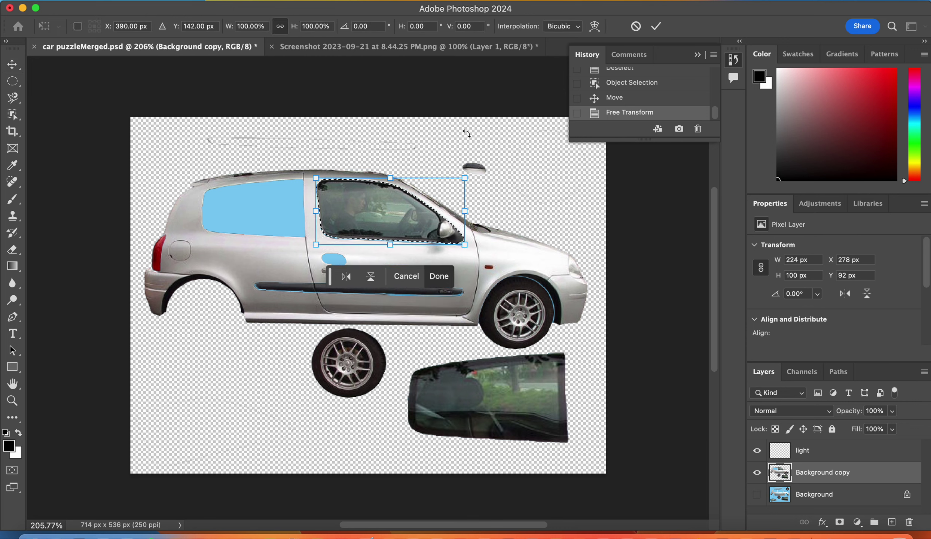
left_click(656, 24)
key("super+d")
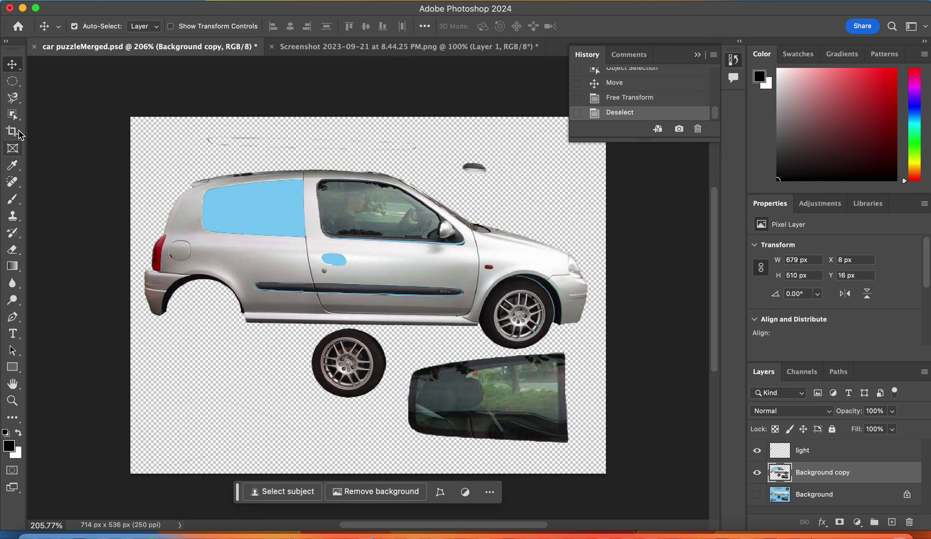
Rectangle-select the lower-right window piece and move it onto the car's rear window
left_click(13, 85)
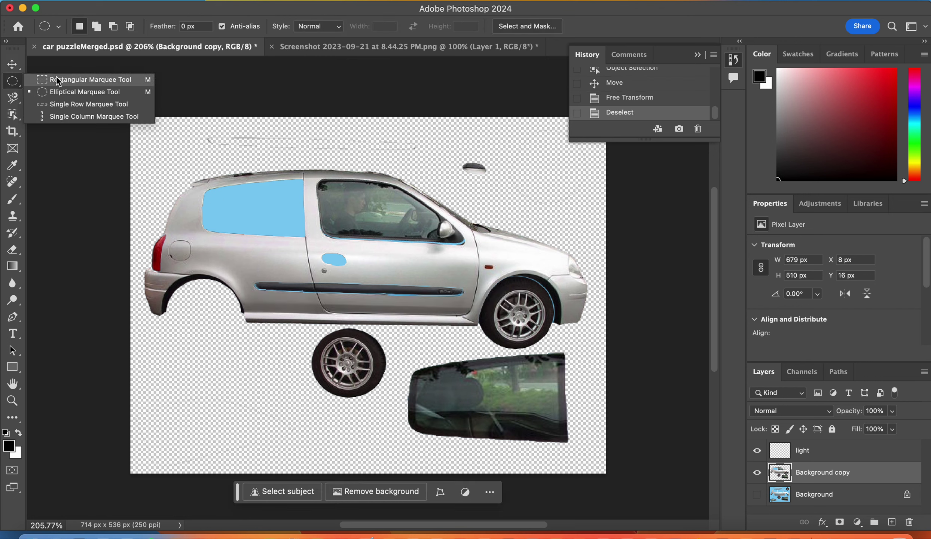
left_click(58, 80)
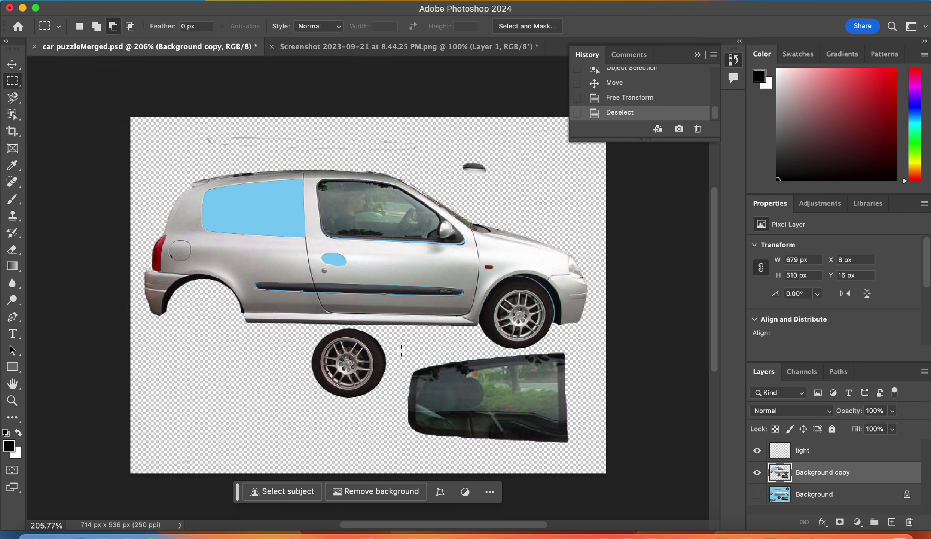
left_click_drag(401, 351, 585, 449)
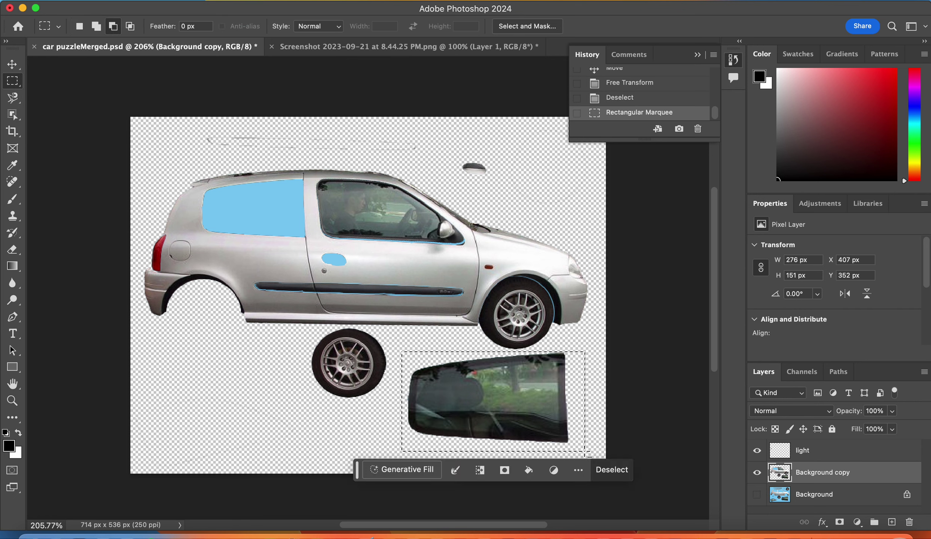
left_click(12, 64)
left_click_drag(499, 390, 295, 212)
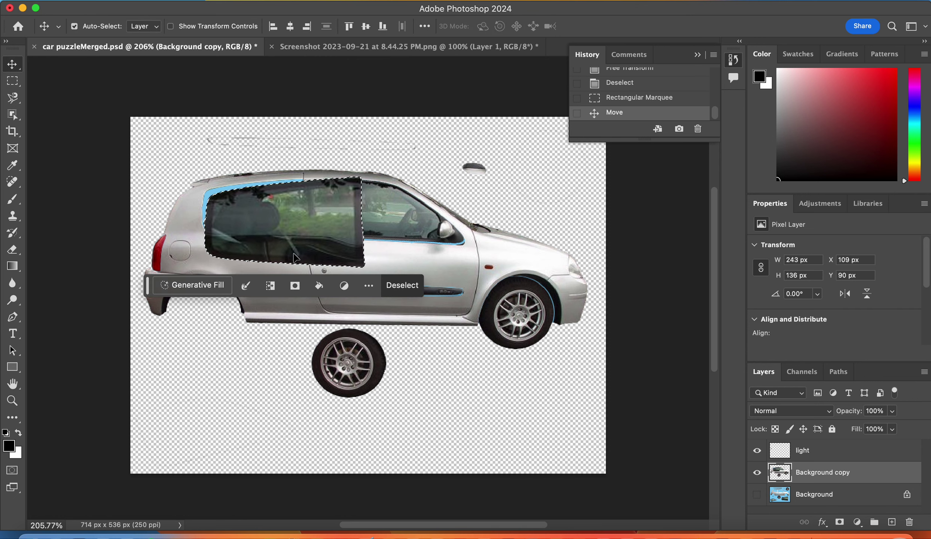
Scale the rear window piece to about 64%, nudge it into place, commit and deselect
key("super+t")
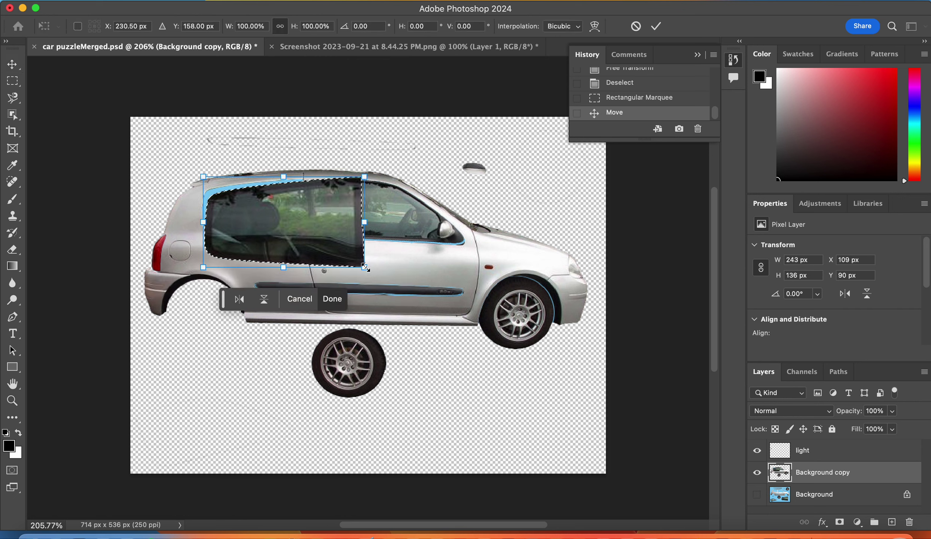
left_click_drag(365, 267, 320, 242)
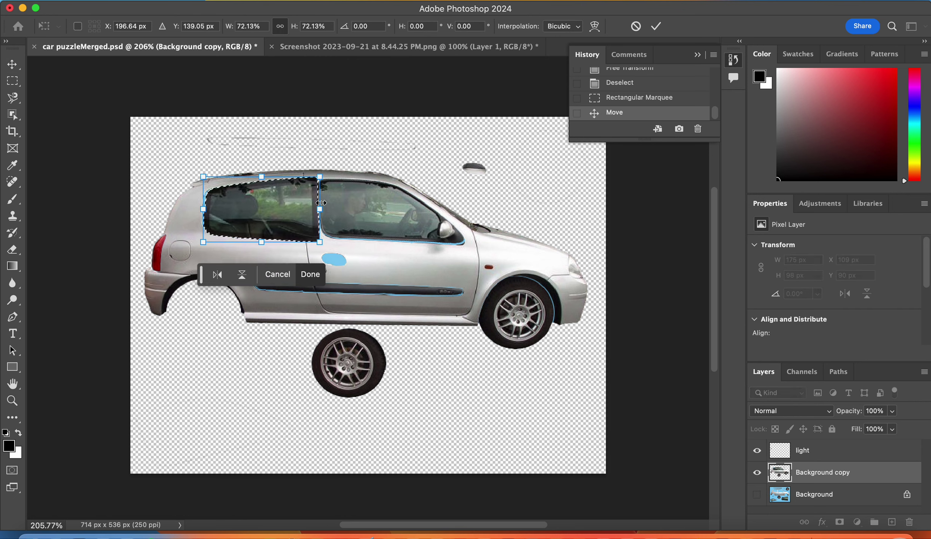
left_click_drag(320, 177, 285, 198)
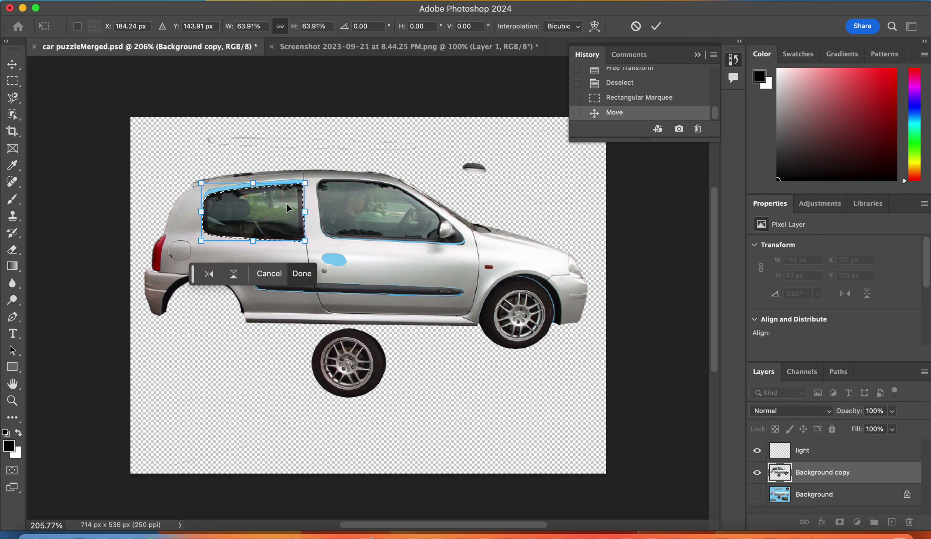
key("Up")
key("Up")
key("Left")
key("Left")
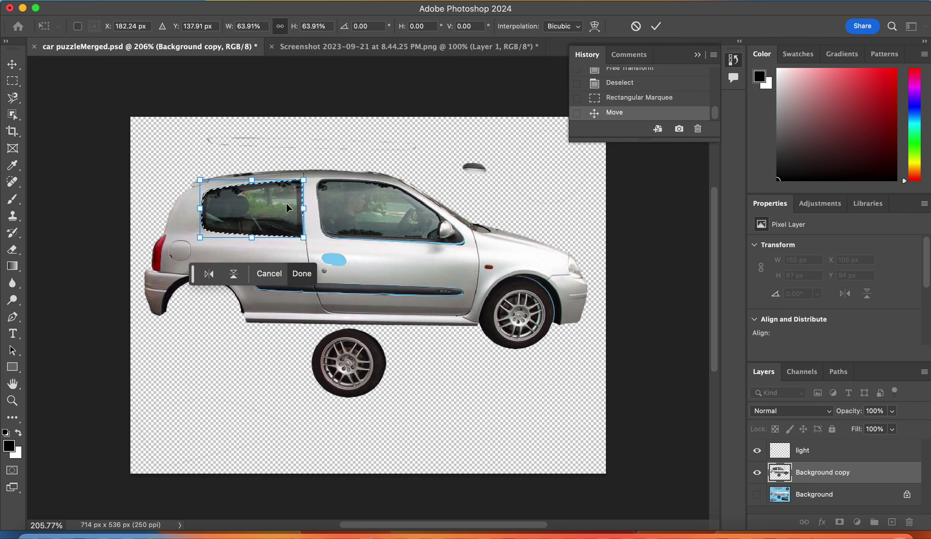
key("Up")
key("Return")
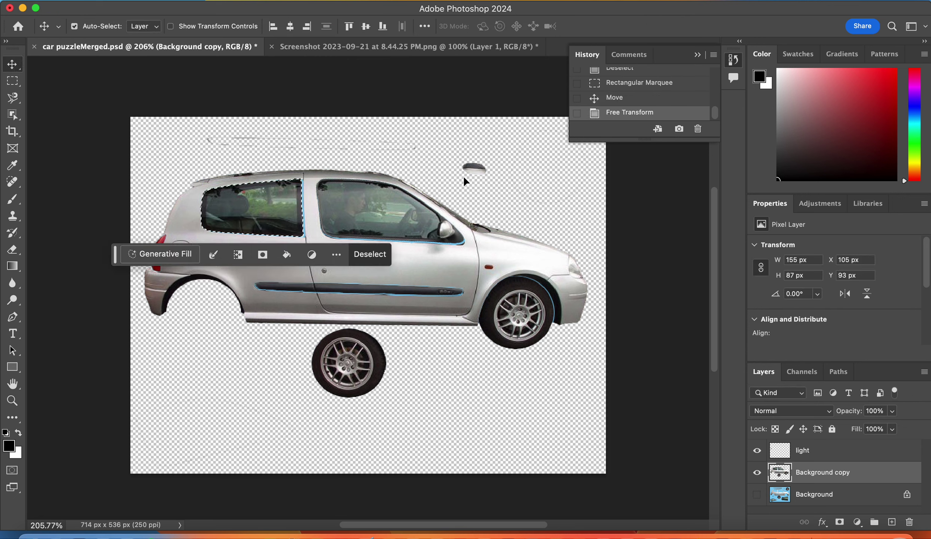
key("super+d")
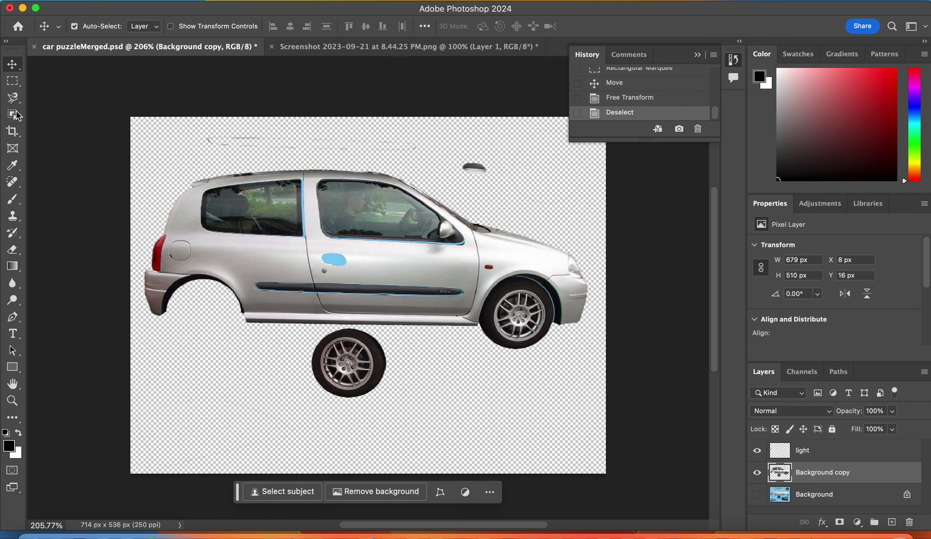
Object-select the small dark part above the bonnet, after discarding a Select Subject attempt
left_click(16, 112)
left_click_drag(451, 148, 509, 195)
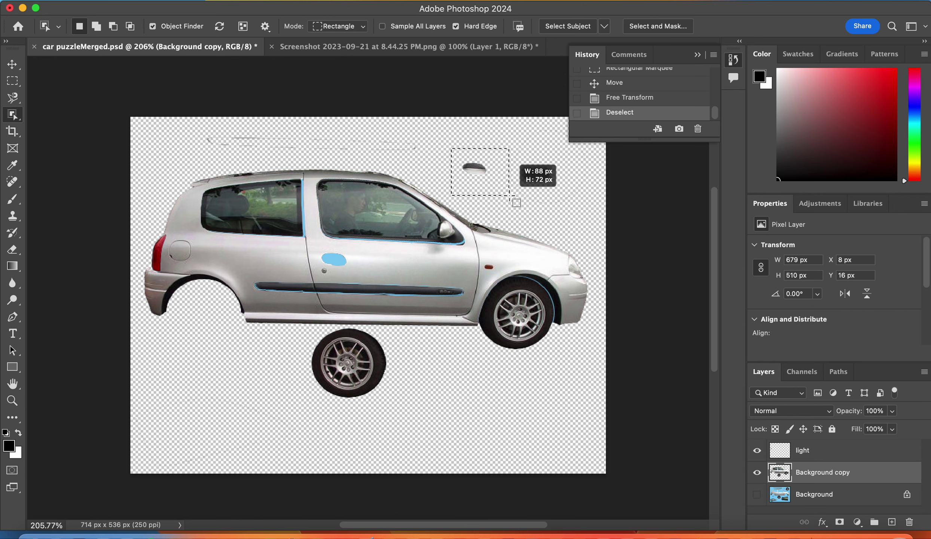
left_click(548, 28)
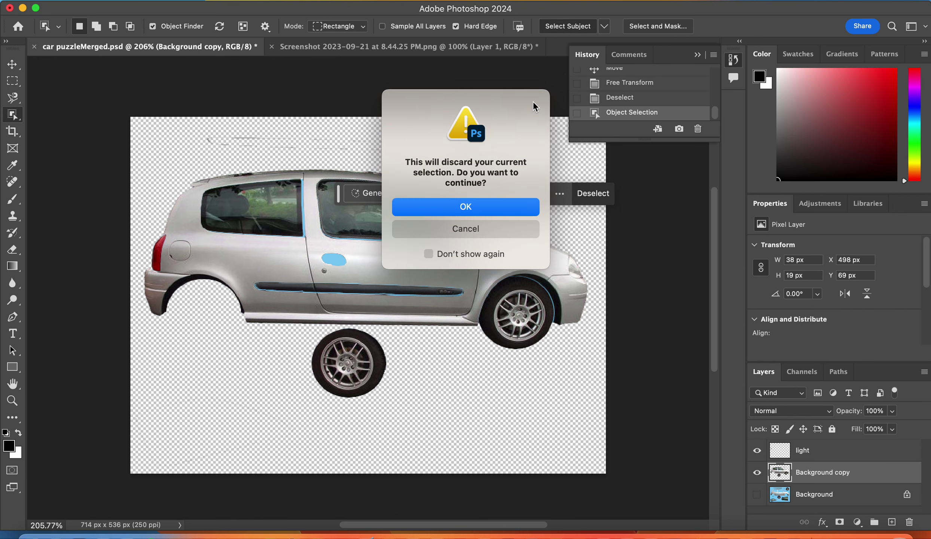
left_click(473, 209)
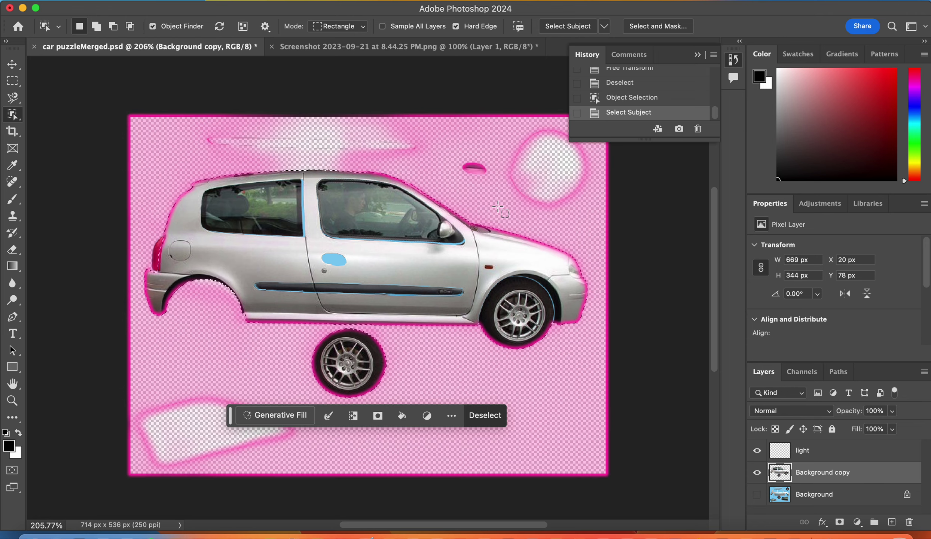
key("super+d")
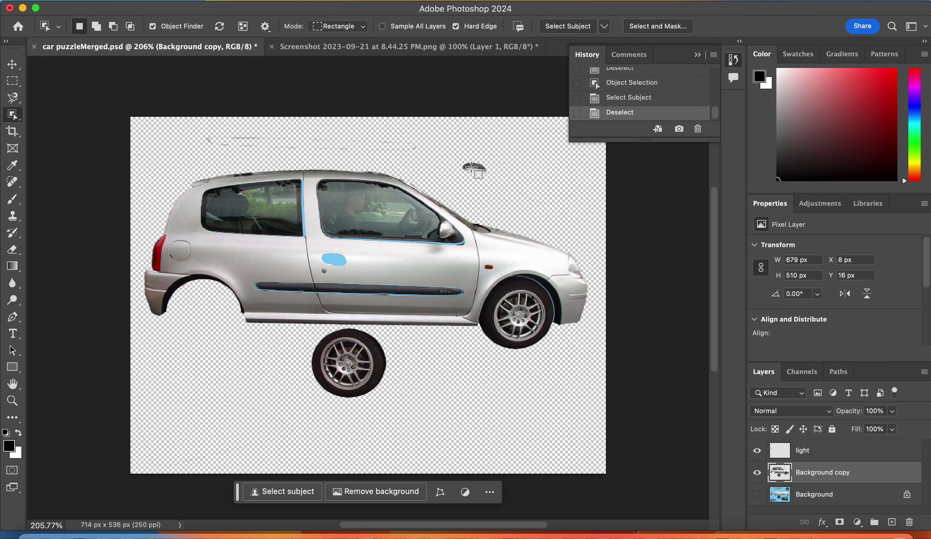
left_click_drag(462, 159, 495, 186)
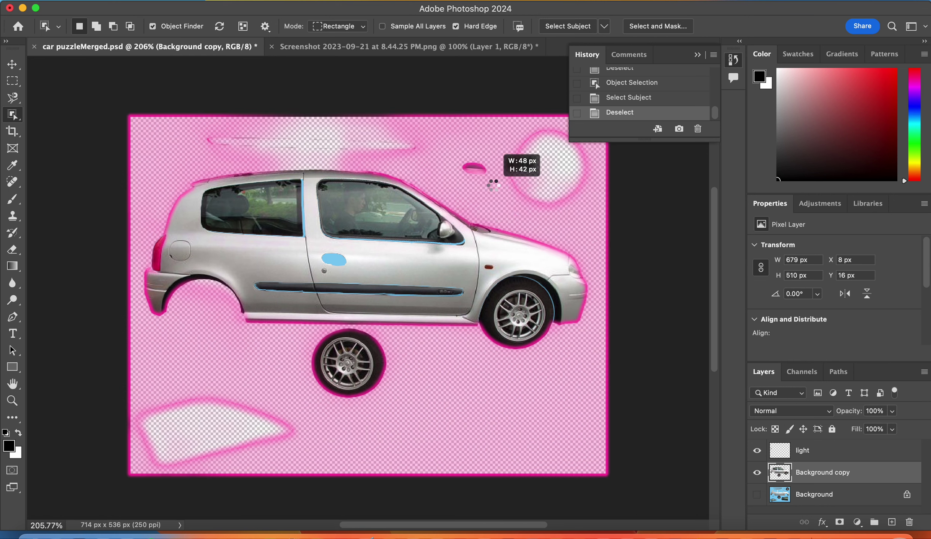
Move the small dark piece onto the car door as its handle, undoing a stray car move
left_click(11, 66)
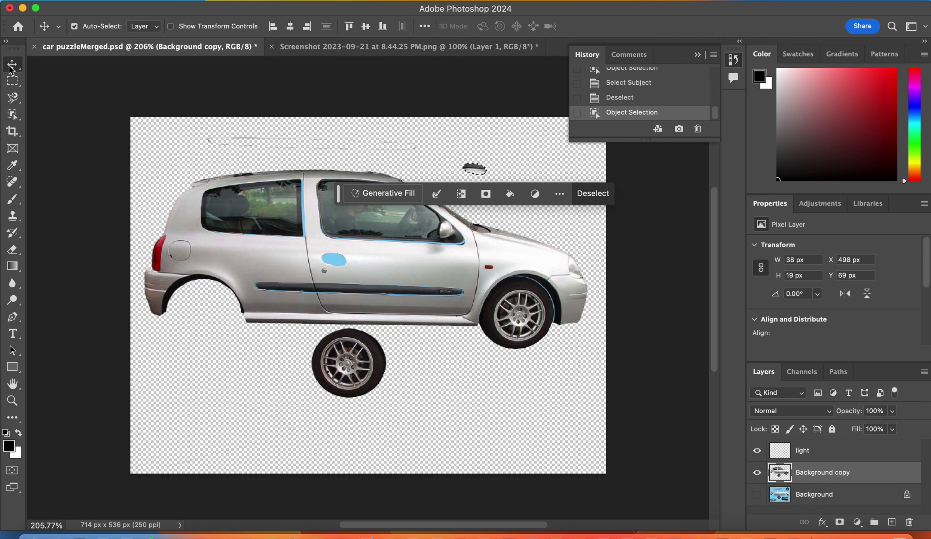
left_click_drag(473, 172, 335, 263)
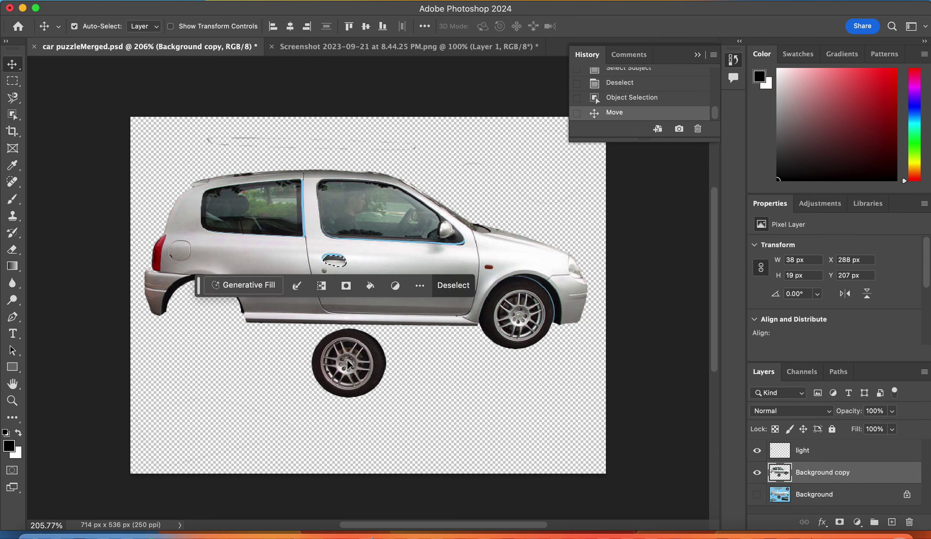
left_click(76, 128)
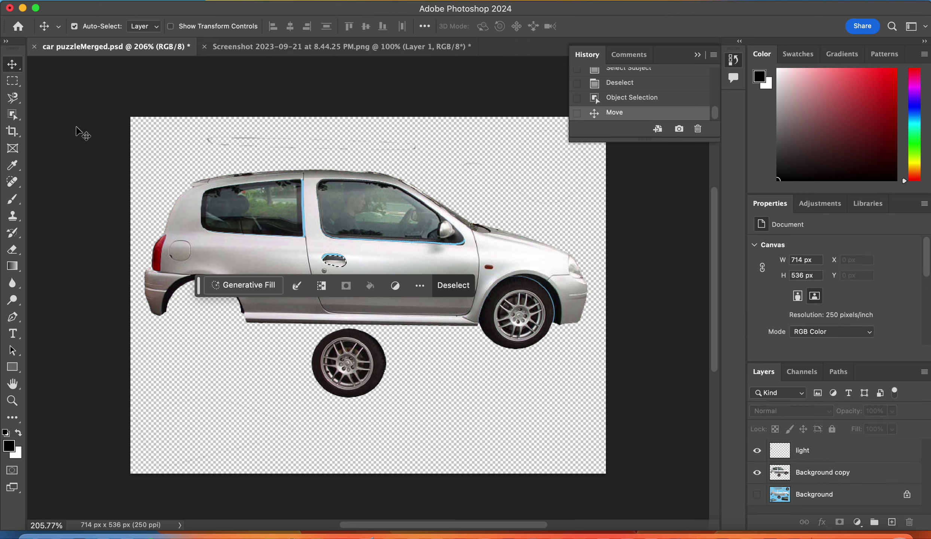
mouse_move(344, 368)
left_mouse_down()
mouse_move(334, 354)
mouse_move(307, 363)
mouse_move(336, 366)
left_mouse_up()
key("super+z")
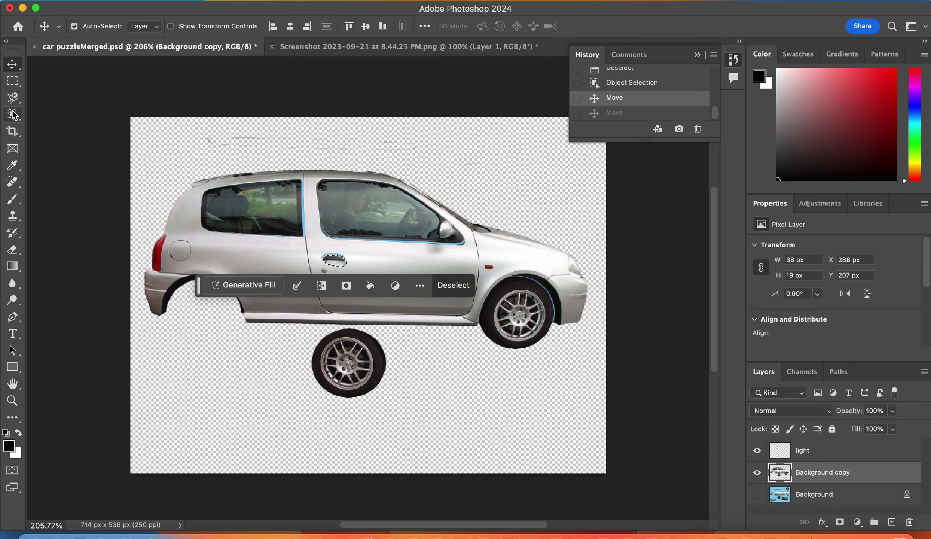
Select the loose wheel below the car, move it into the rear wheel arch, and deselect
left_click(13, 114)
left_click(344, 360)
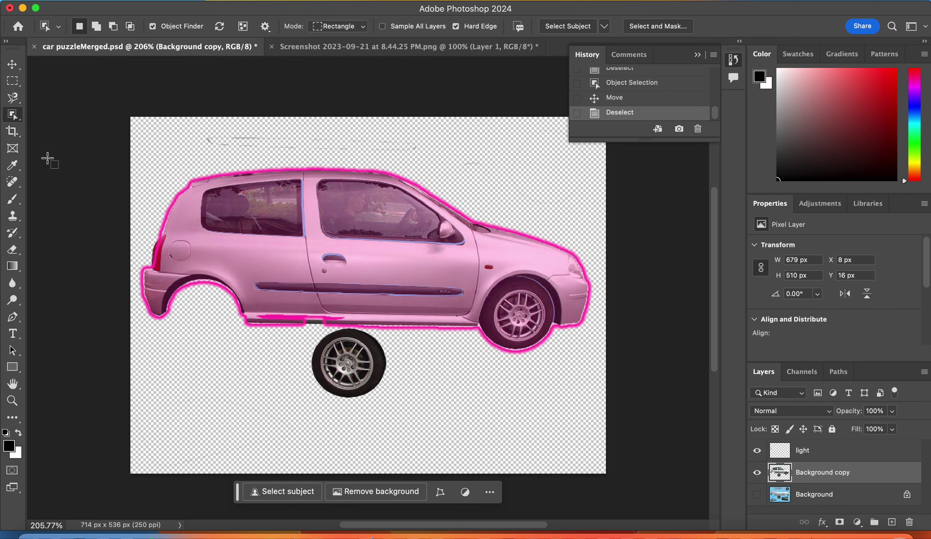
left_click_drag(289, 329, 409, 401)
left_click(13, 64)
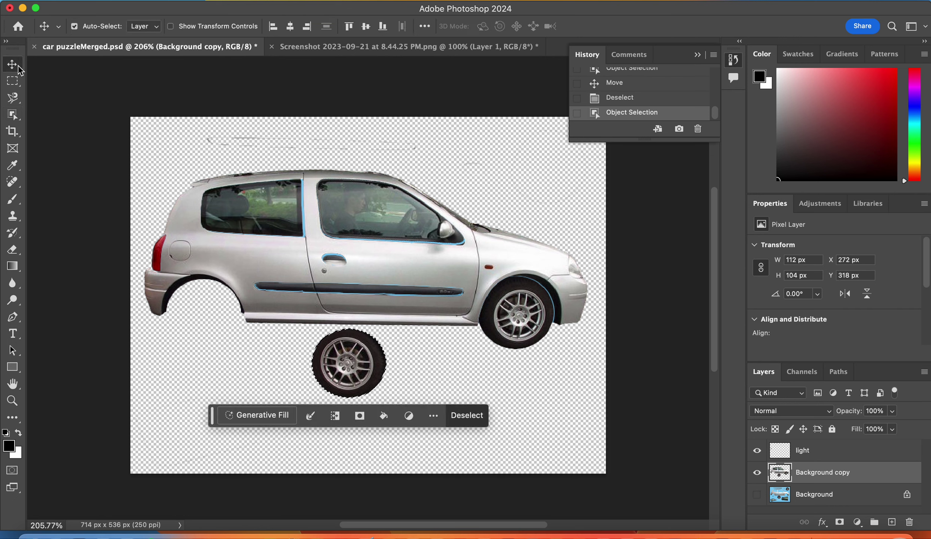
left_click_drag(355, 363, 208, 312)
key("super+d")
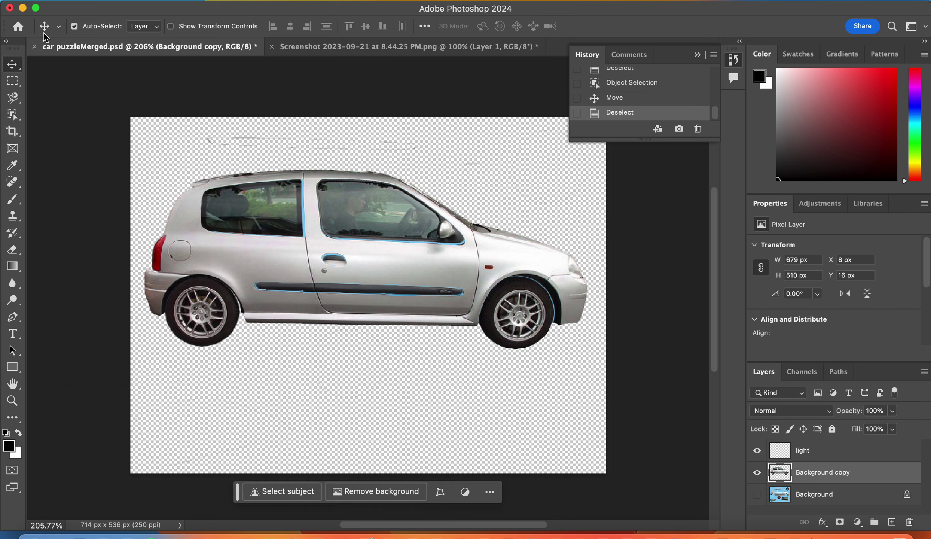
Merge the two car layers and drag the result into the flood photo, accepting the profile conversion
left_click(822, 455, "shift")
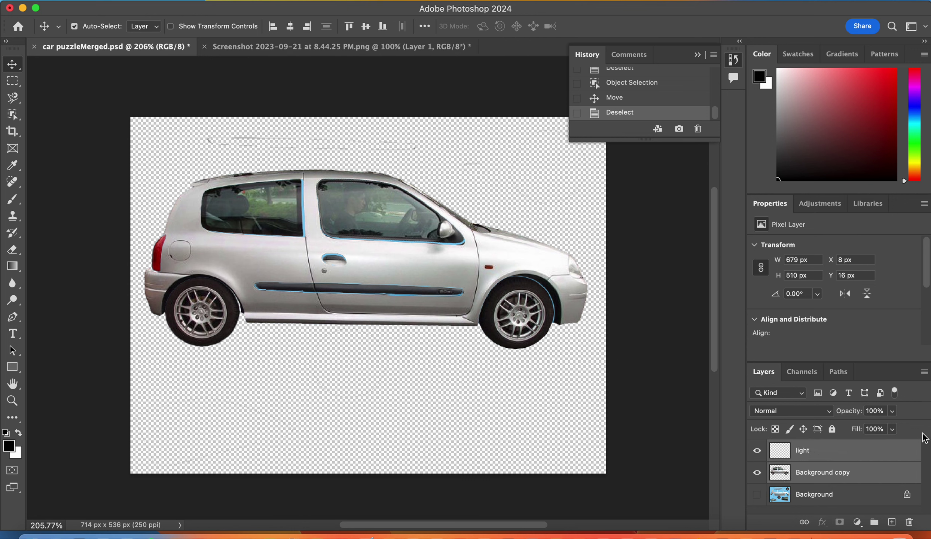
left_click(925, 372)
left_click(816, 424)
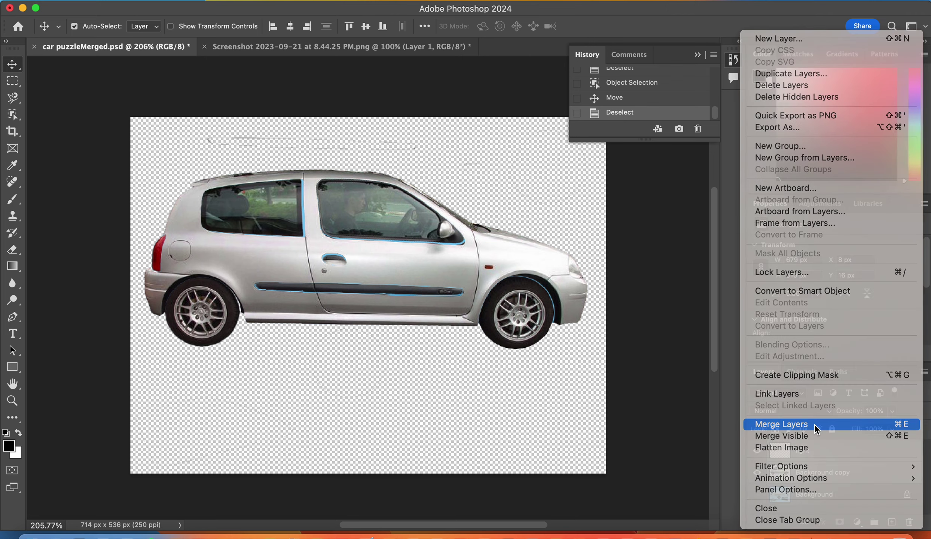
left_click_drag(415, 271, 389, 55)
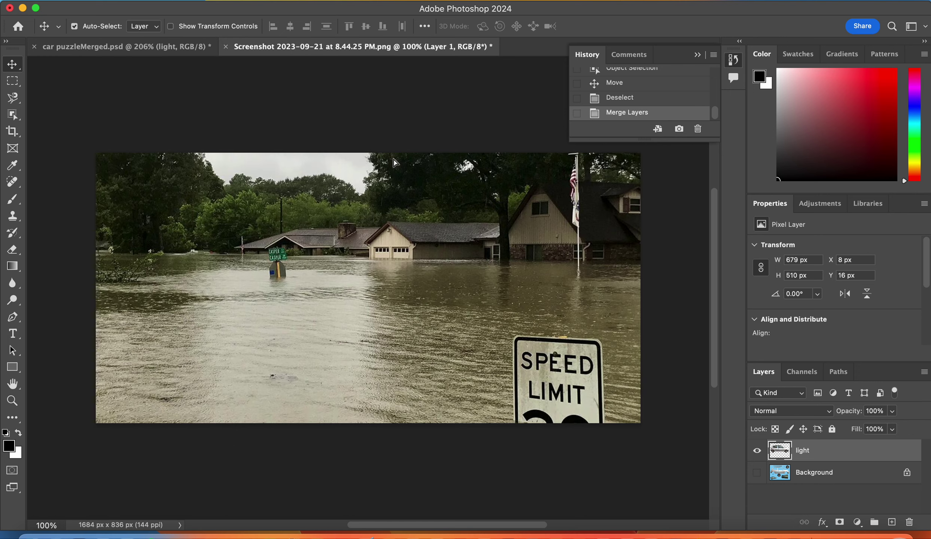
left_click_drag(354, 299, 347, 308)
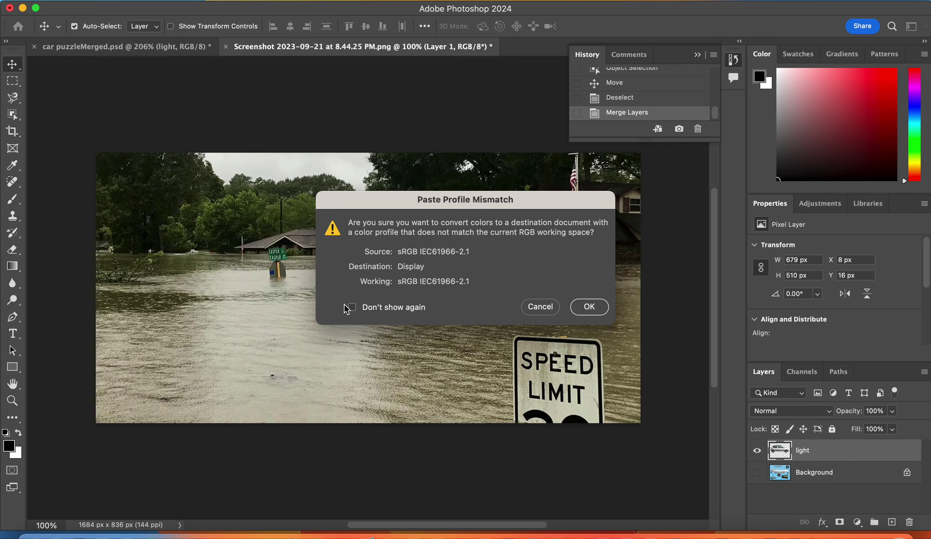
left_click(589, 307)
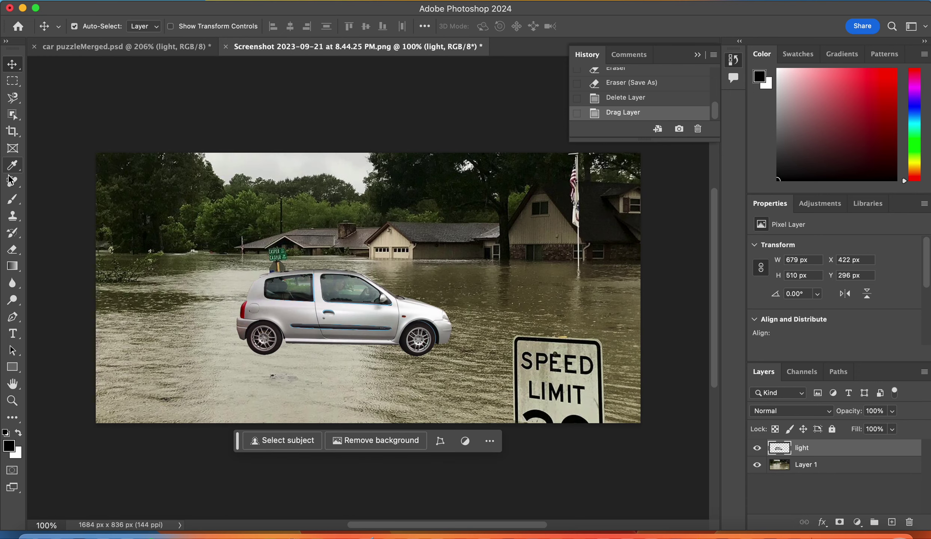
Erase the bottoms of the car's wheels so it appears submerged
left_click(13, 250)
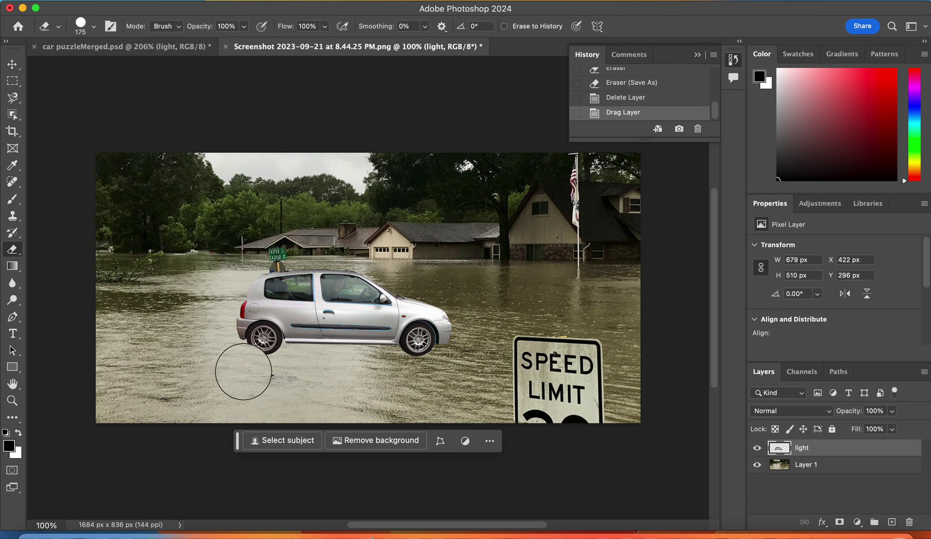
left_click_drag(244, 372, 306, 374)
mouse_move(416, 367)
left_mouse_down()
mouse_move(397, 378)
mouse_move(440, 365)
left_mouse_up()
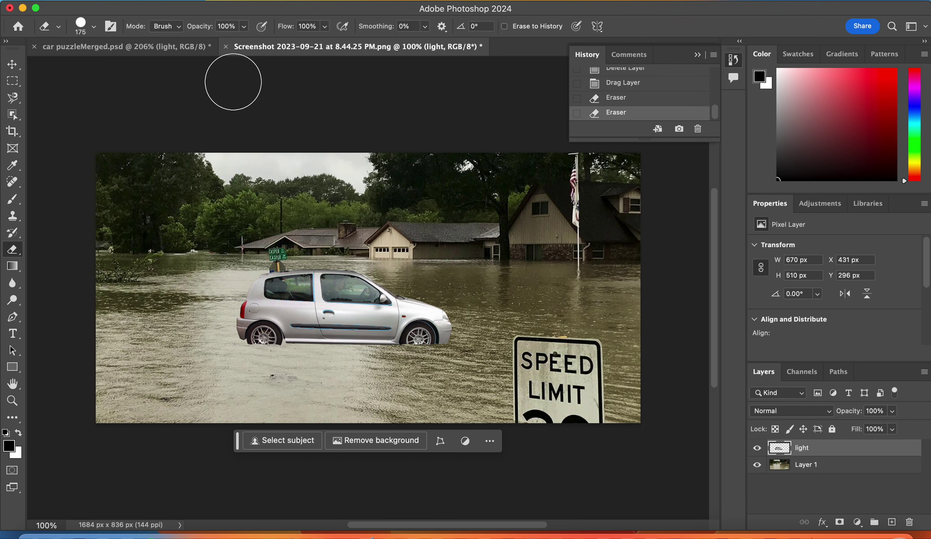
left_click(112, 0)
Save a copy of the flood composite in JPEG format, bringing up JPEG Options
left_click(149, 132)
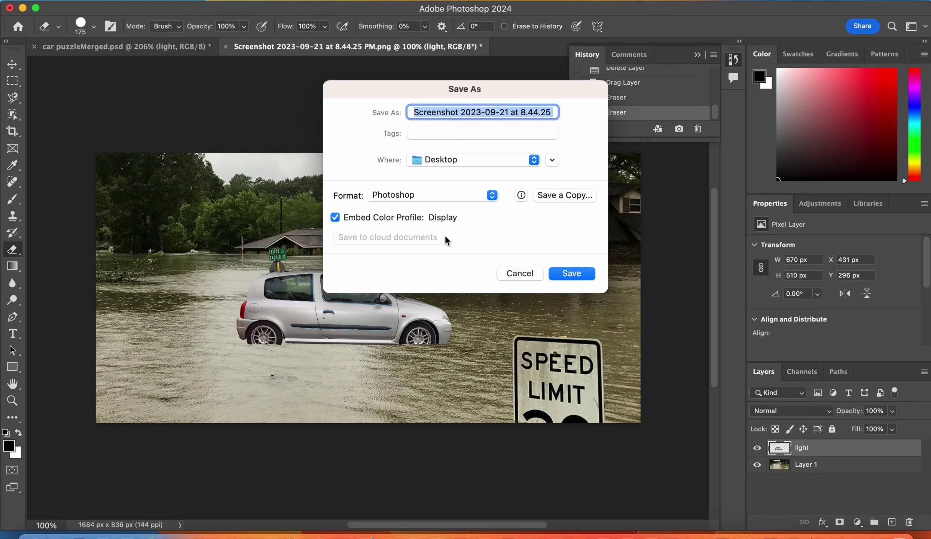
left_click(553, 197)
left_click(488, 144)
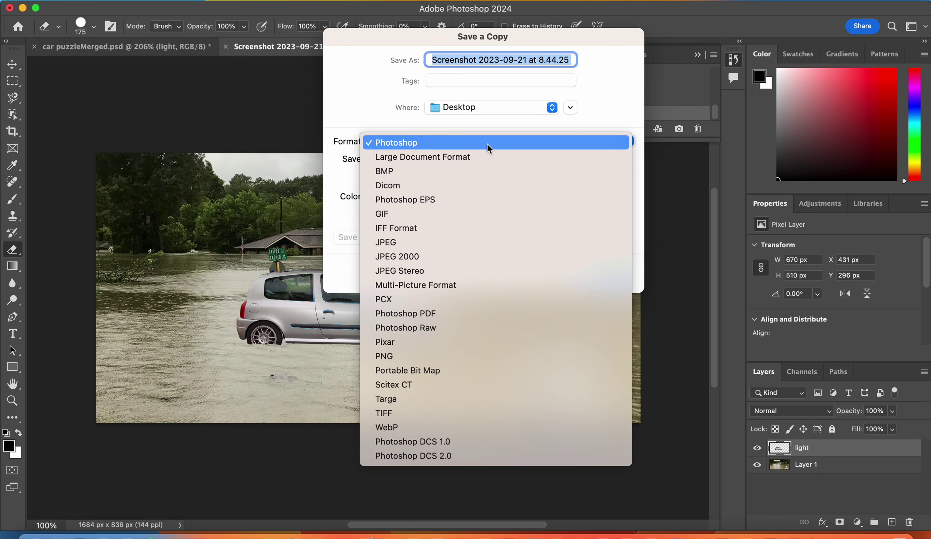
left_click(428, 241)
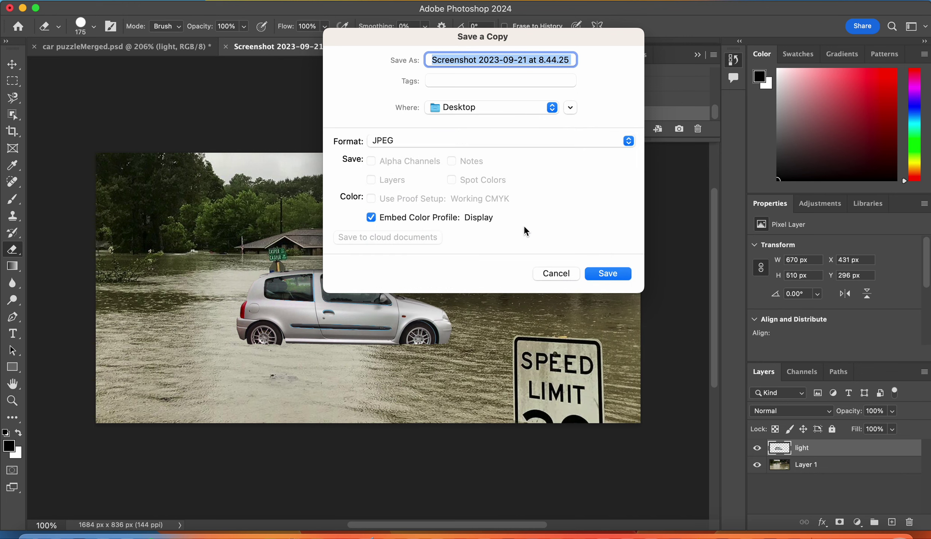
left_click(598, 273)
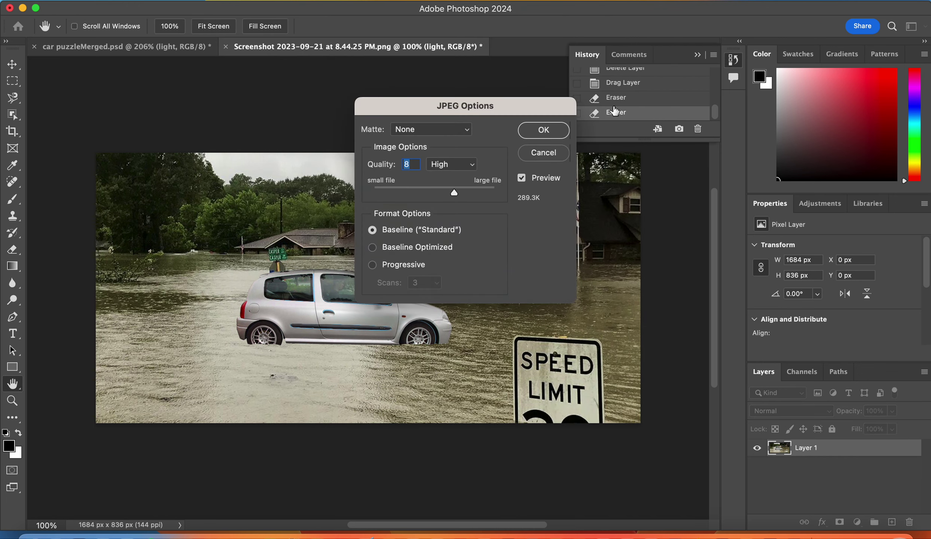